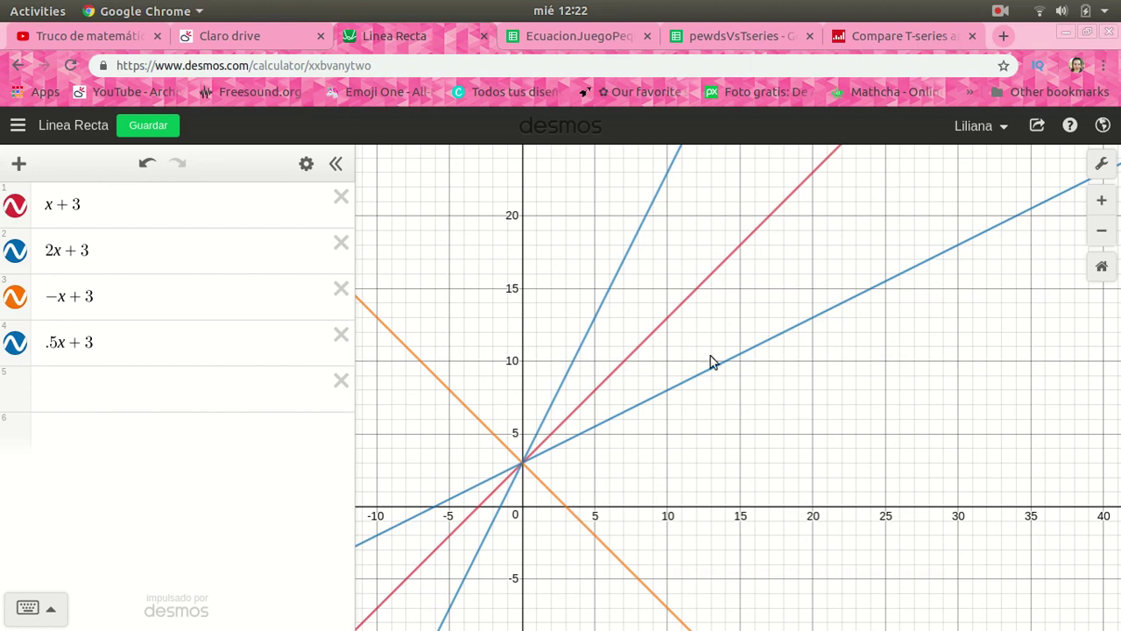
Hide the graphs of 2x+3, −x+3 and .5x+3 and enlarge the view of the x+3 line around its y-intercept
left_click(15, 346)
left_click(15, 298)
left_click(15, 253)
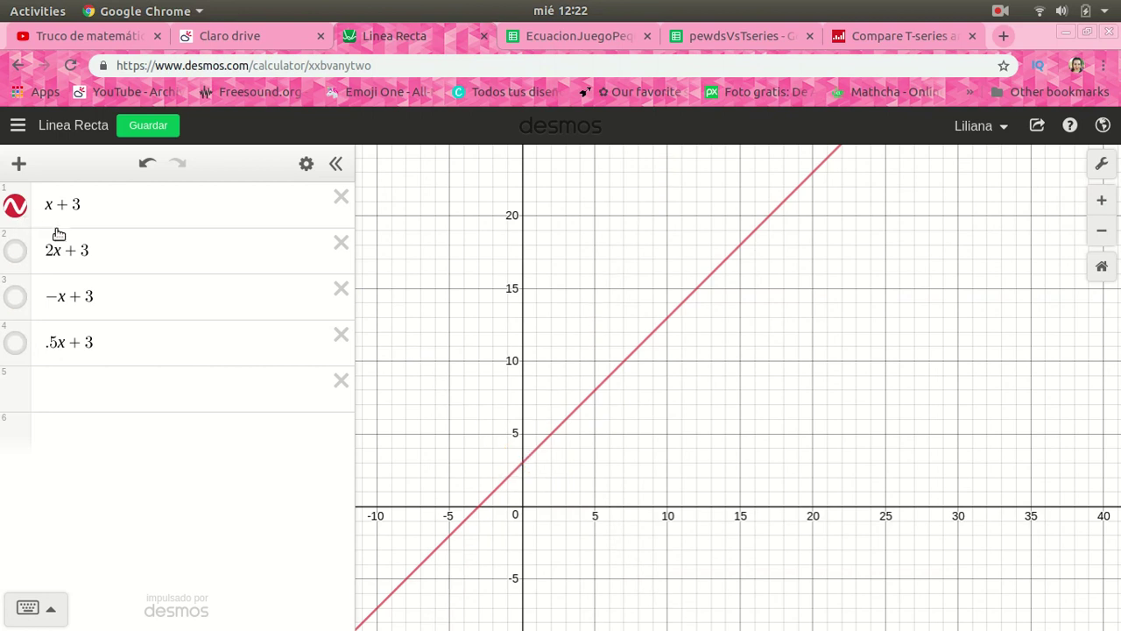
scroll(587, 432, "up", 3)
scroll(502, 405, "up", 3)
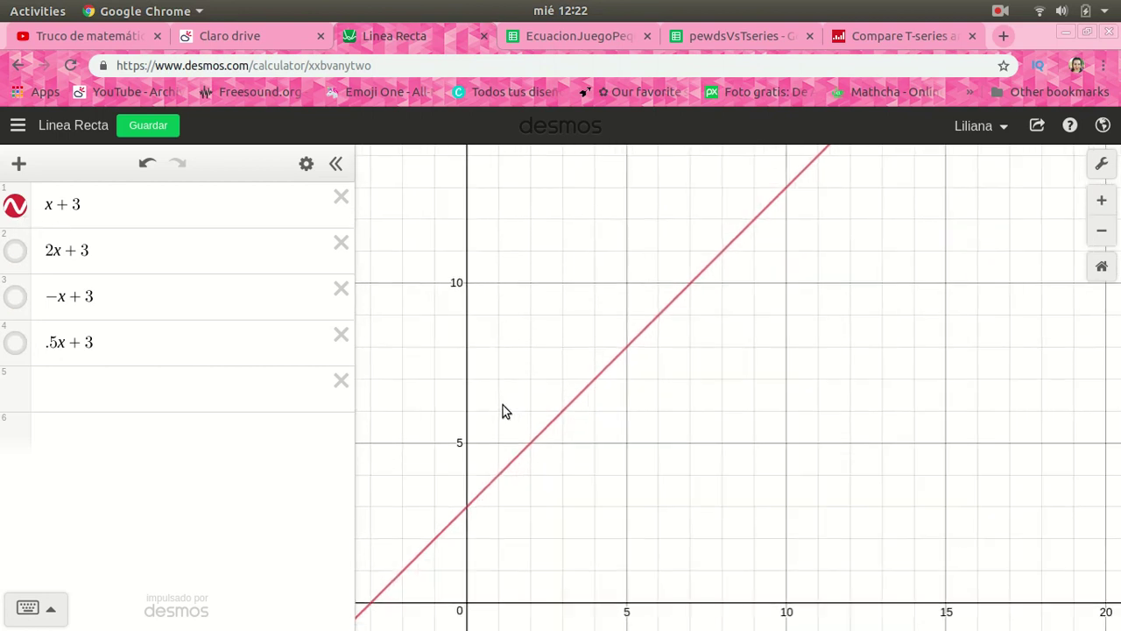
left_click_drag(611, 520, 656, 338)
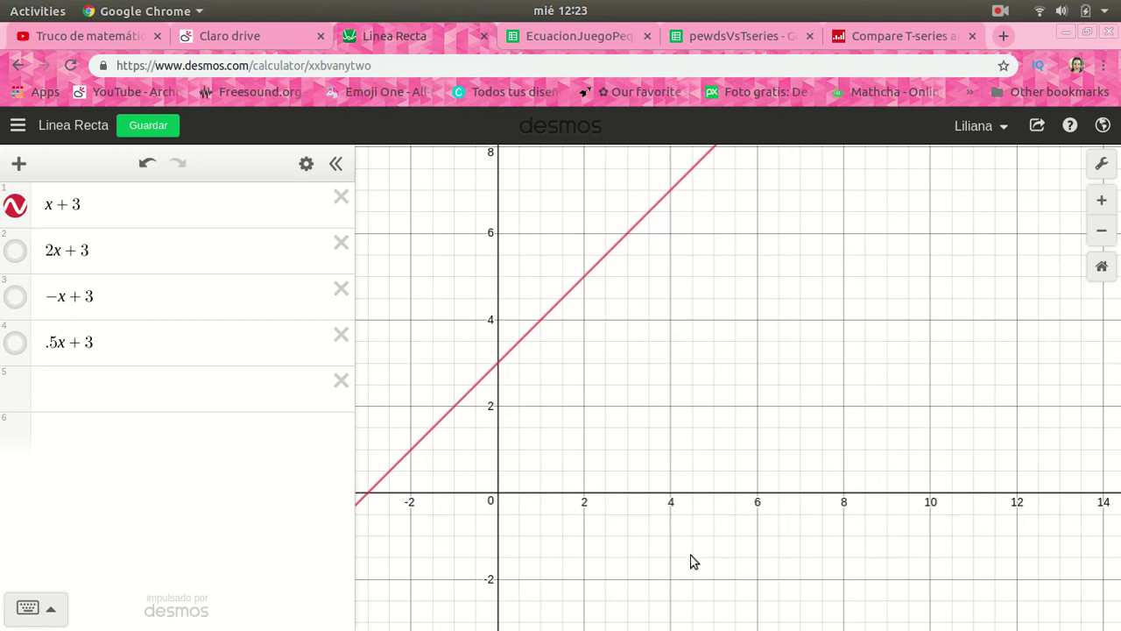
Check the subtraction and division rules in the YouTube video, then show the 2x+3, −x+3 and .5x+3 graphs again in Desmos
left_click(92, 36)
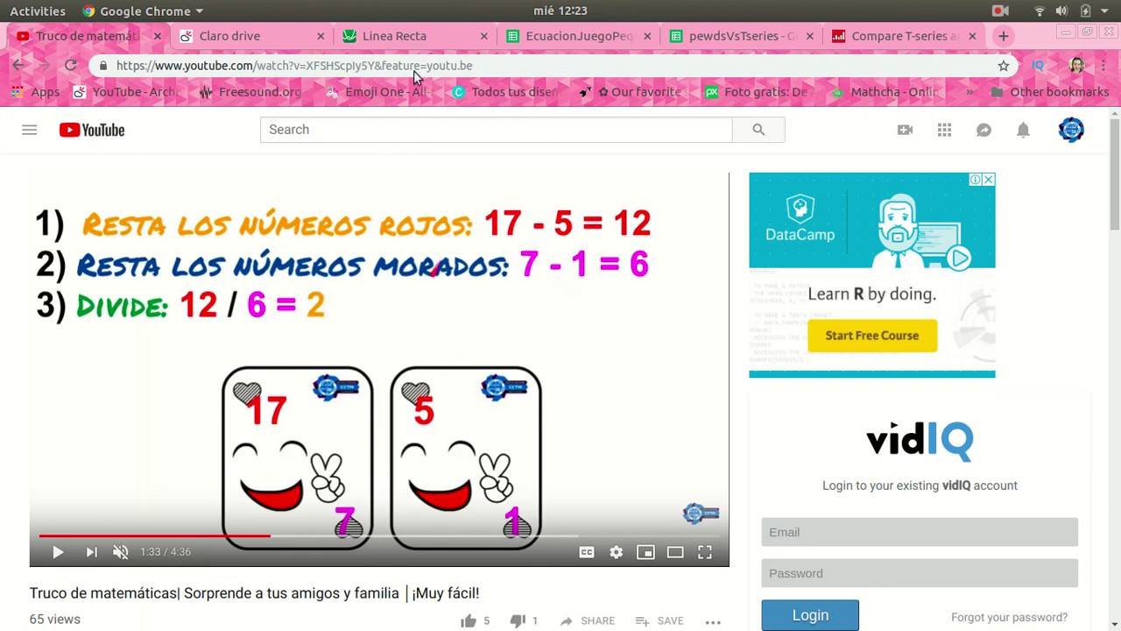
left_click(420, 39)
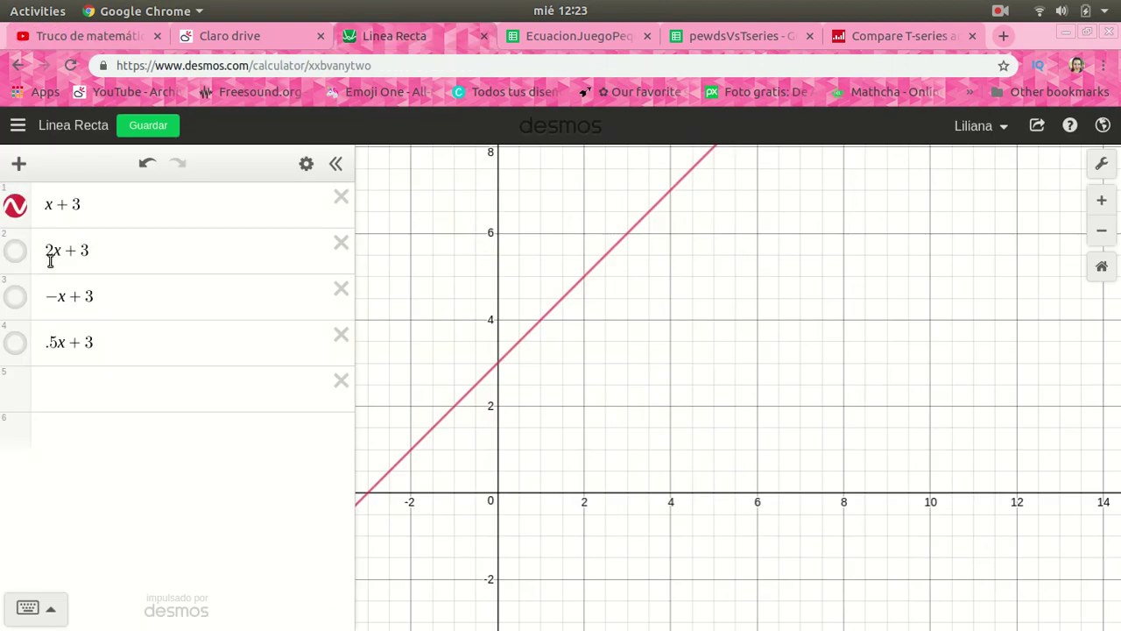
left_click(16, 251)
left_click(17, 302)
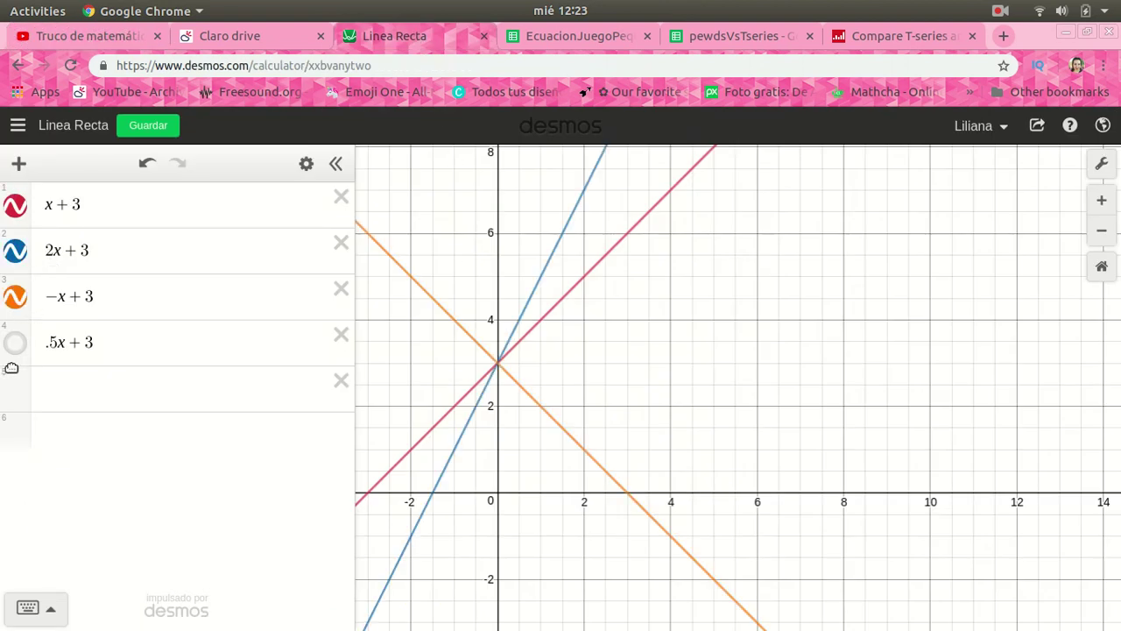
left_click(15, 342)
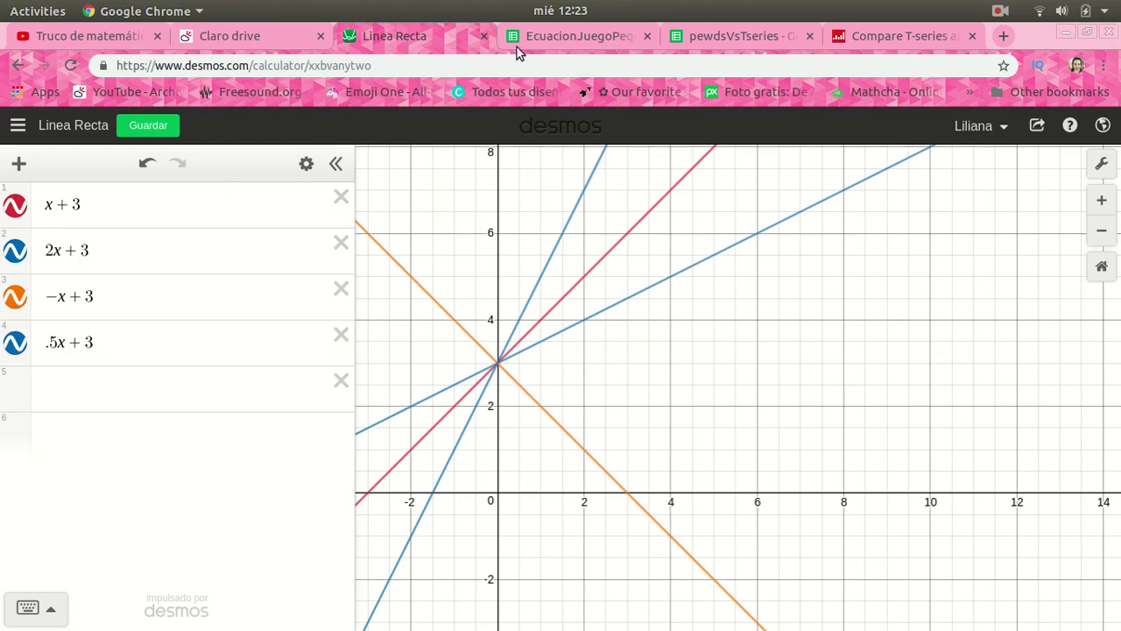
Switch to the EcuacionJuegoPeques spreadsheet and examine the x column and the formula behind the first y value in C2
left_click(578, 38)
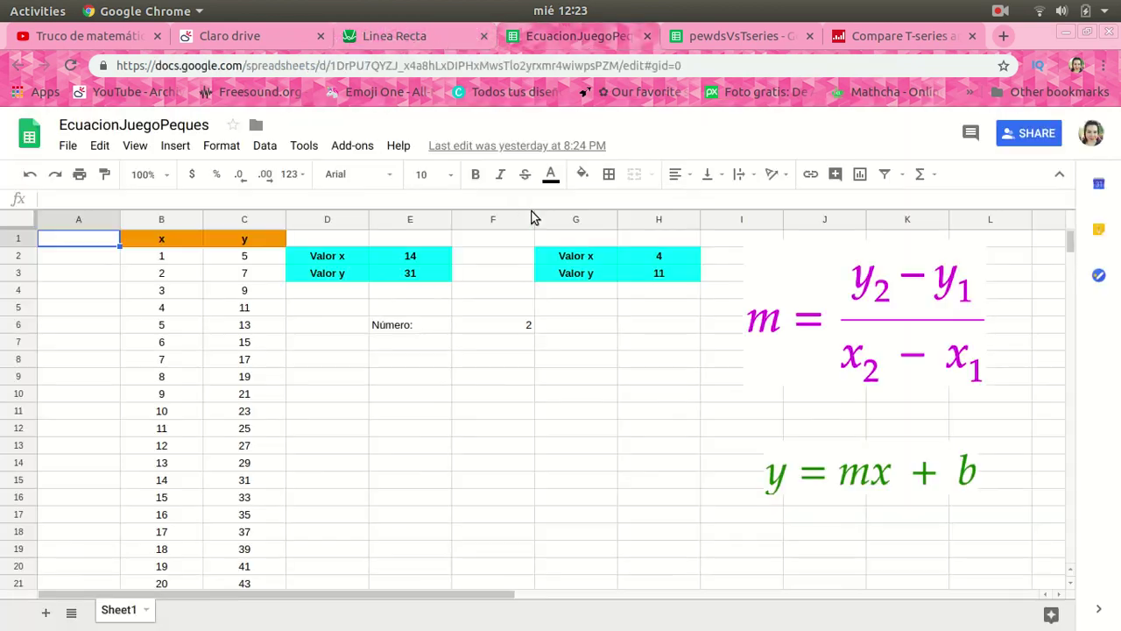
left_click(177, 257)
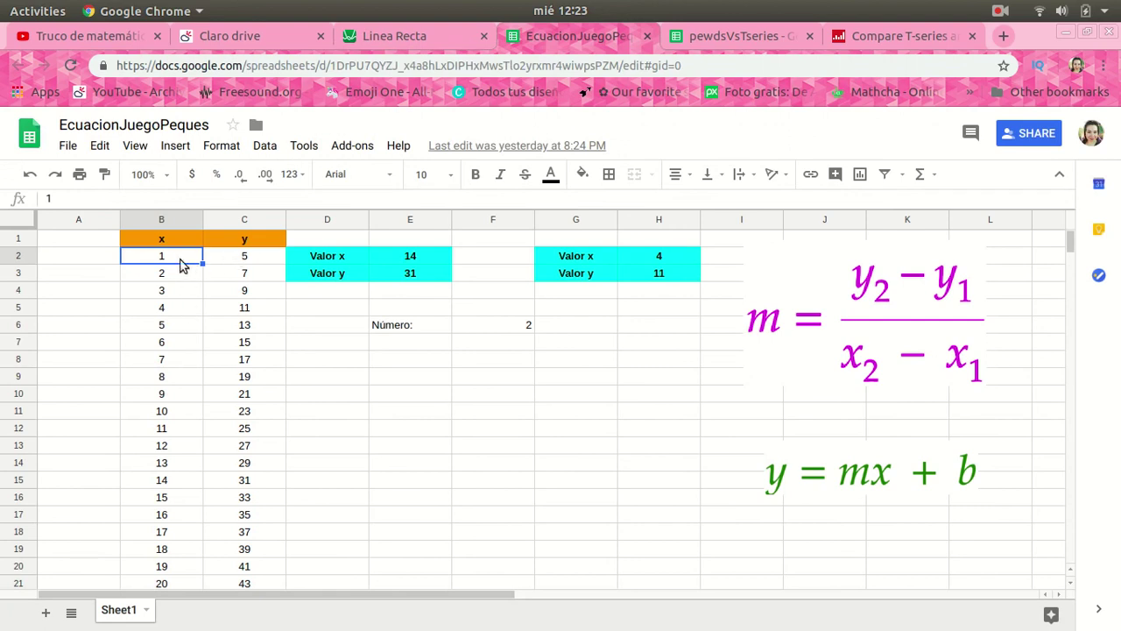
scroll(175, 370, "down", 6)
scroll(190, 442, "up", 6)
left_click(265, 254)
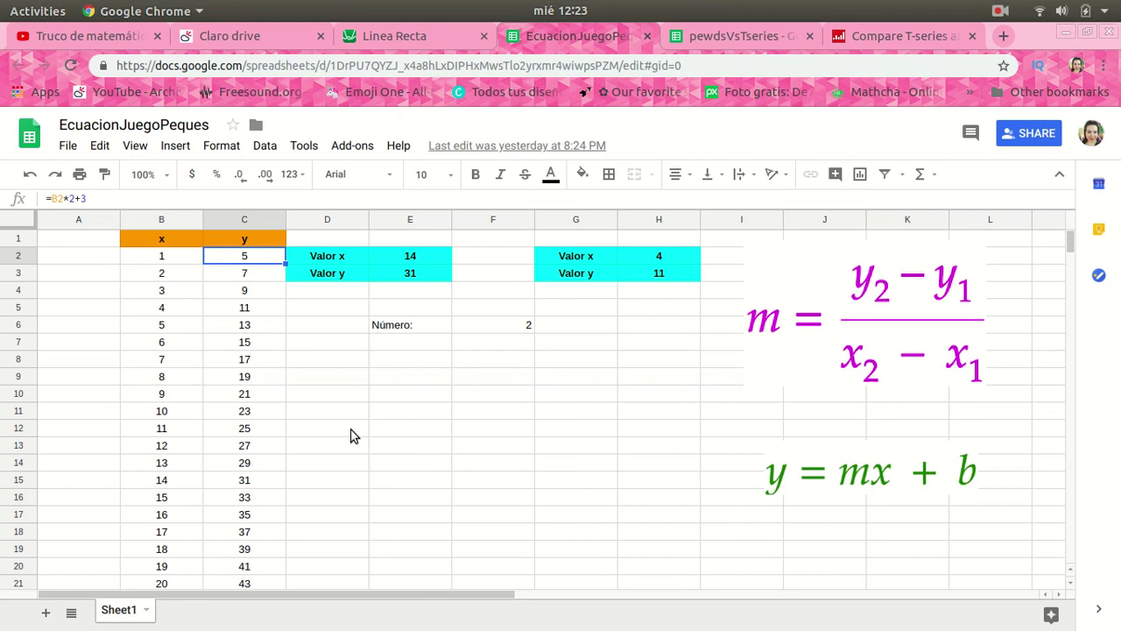
left_click(95, 201)
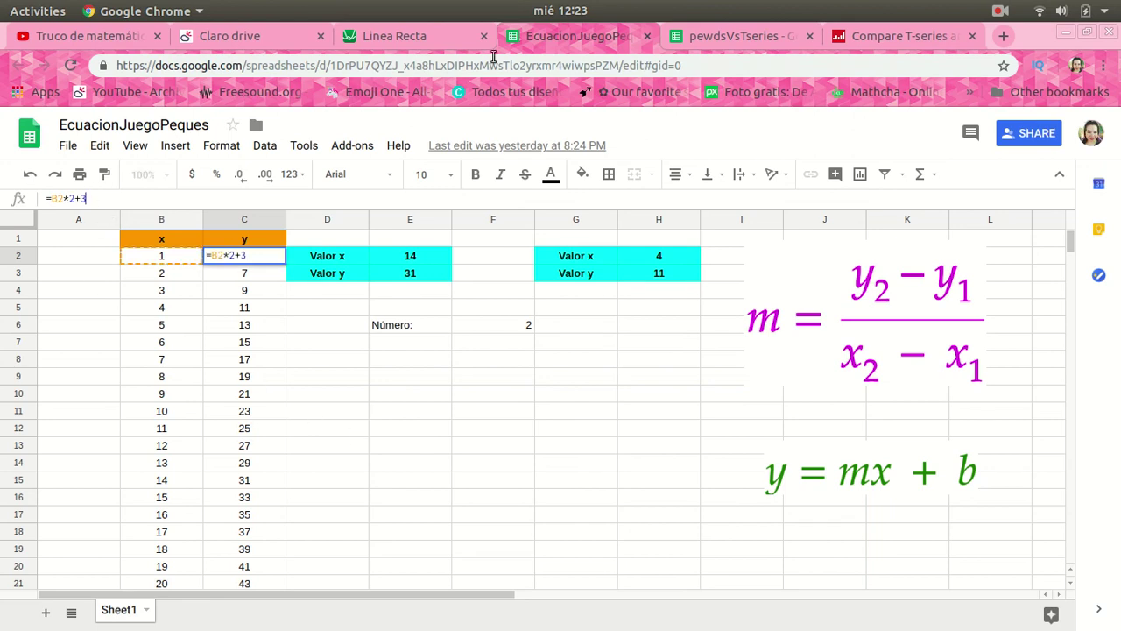
Compare the C2 formula with the 2x+3 expression in Desmos, and leave the formula unedited
left_click(456, 36)
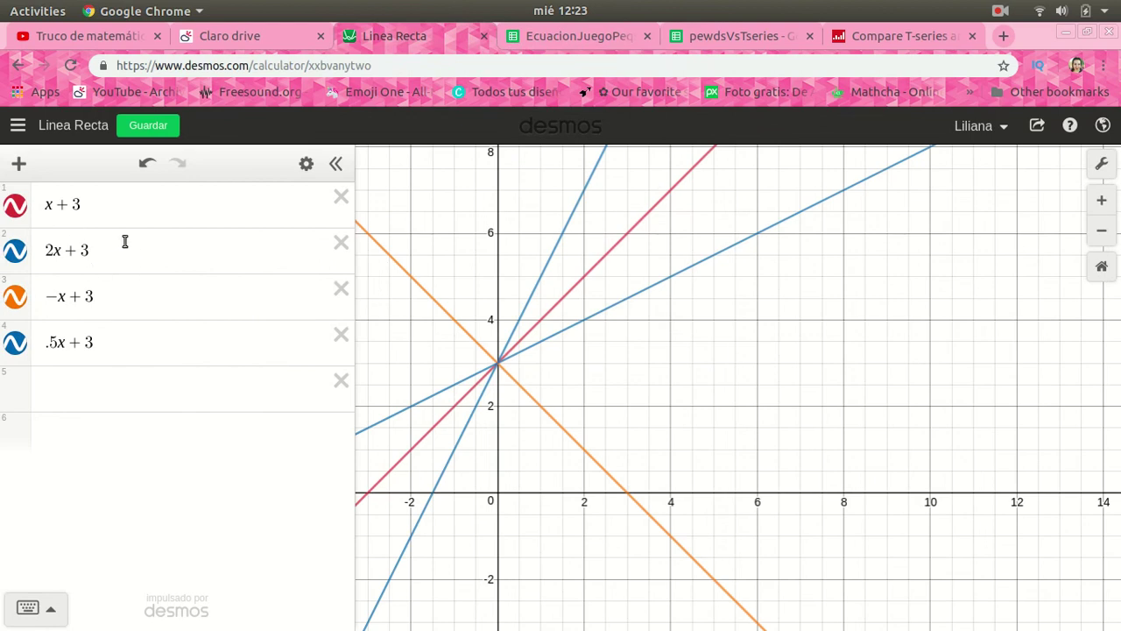
left_click(571, 39)
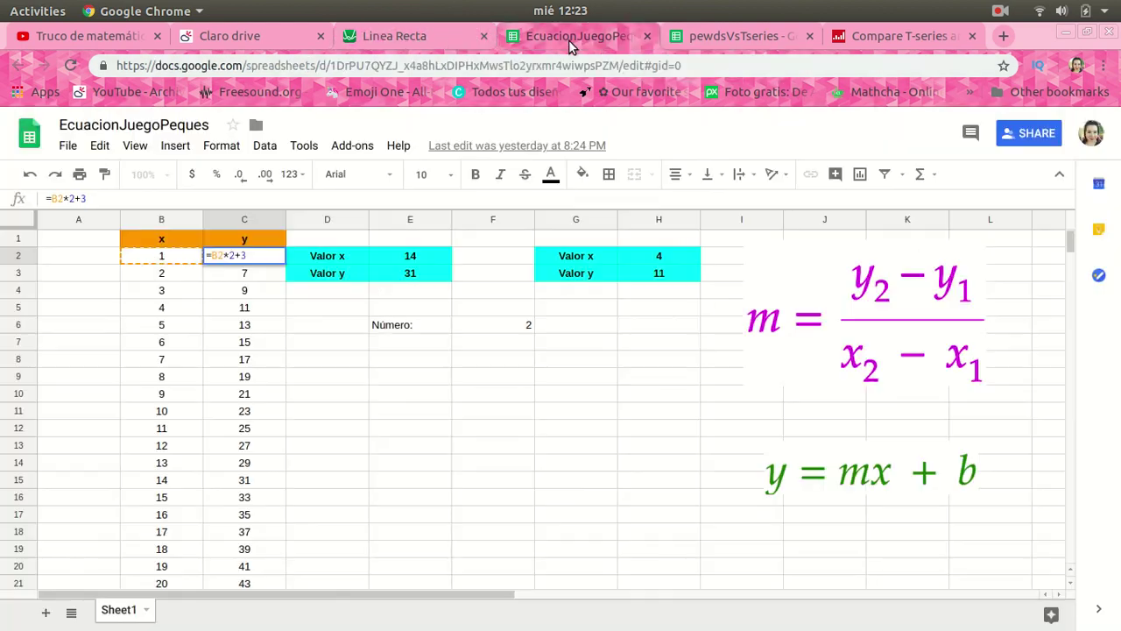
left_click(383, 40)
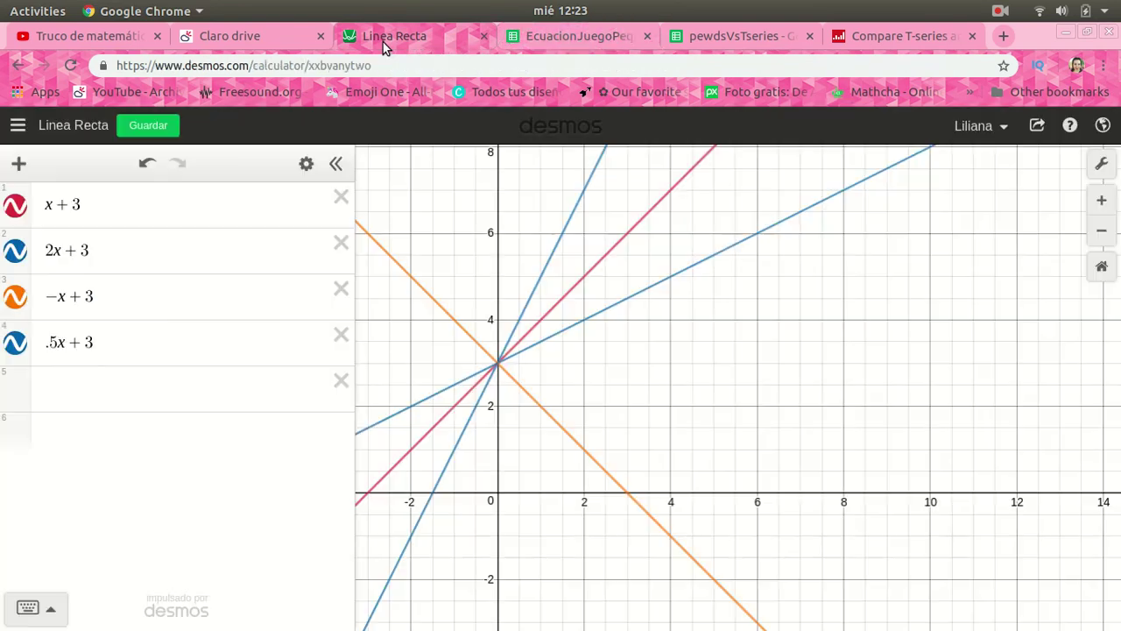
left_click(185, 250)
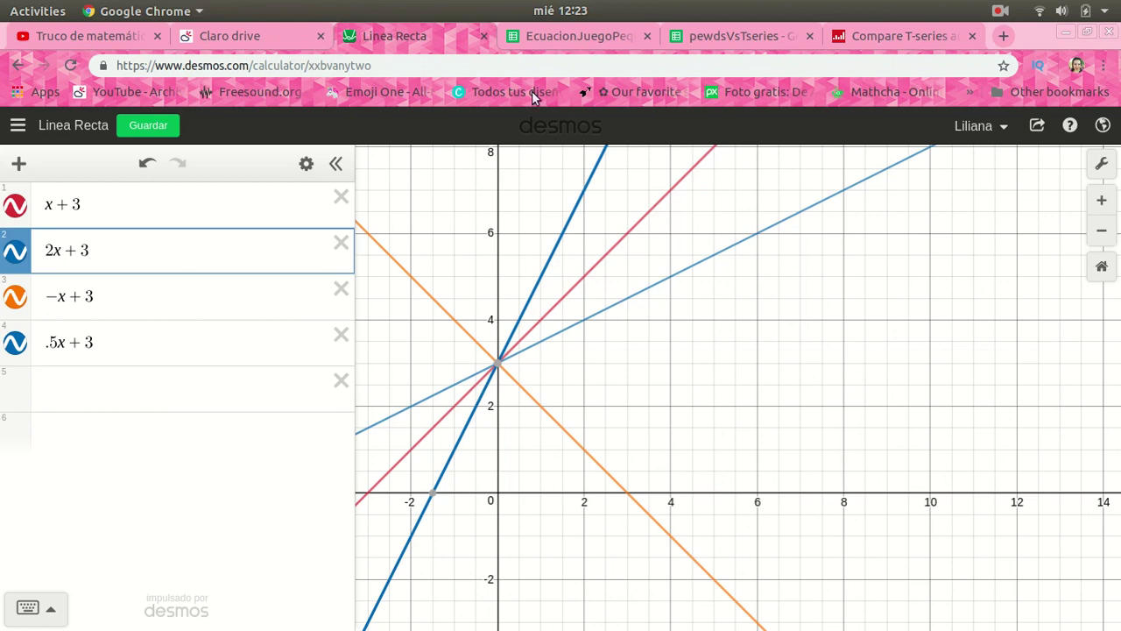
left_click(567, 39)
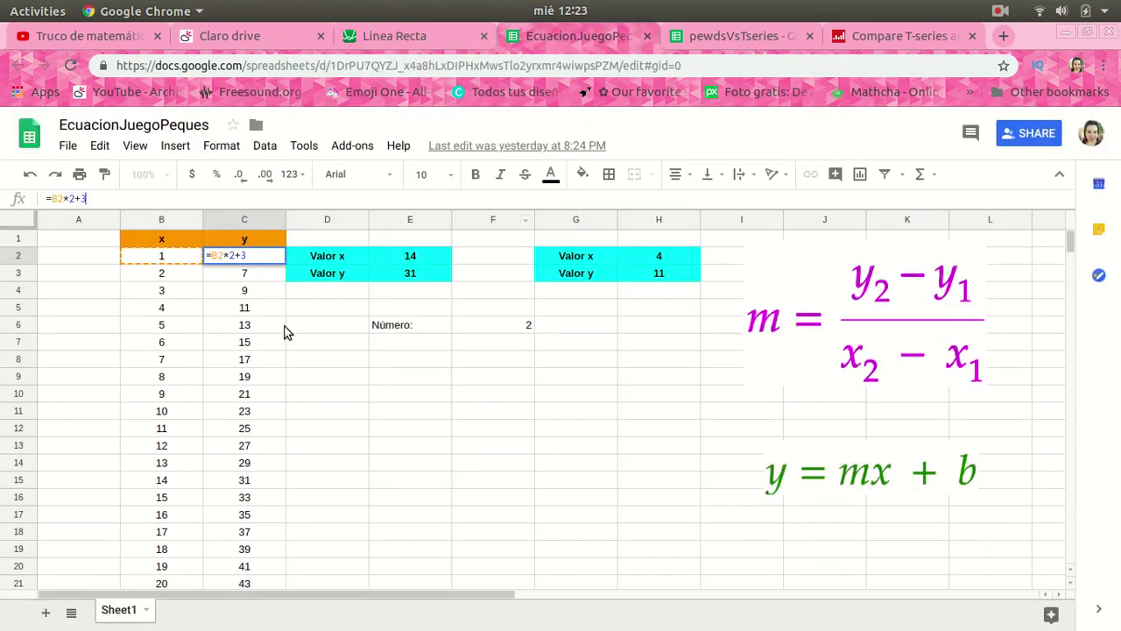
key("Escape")
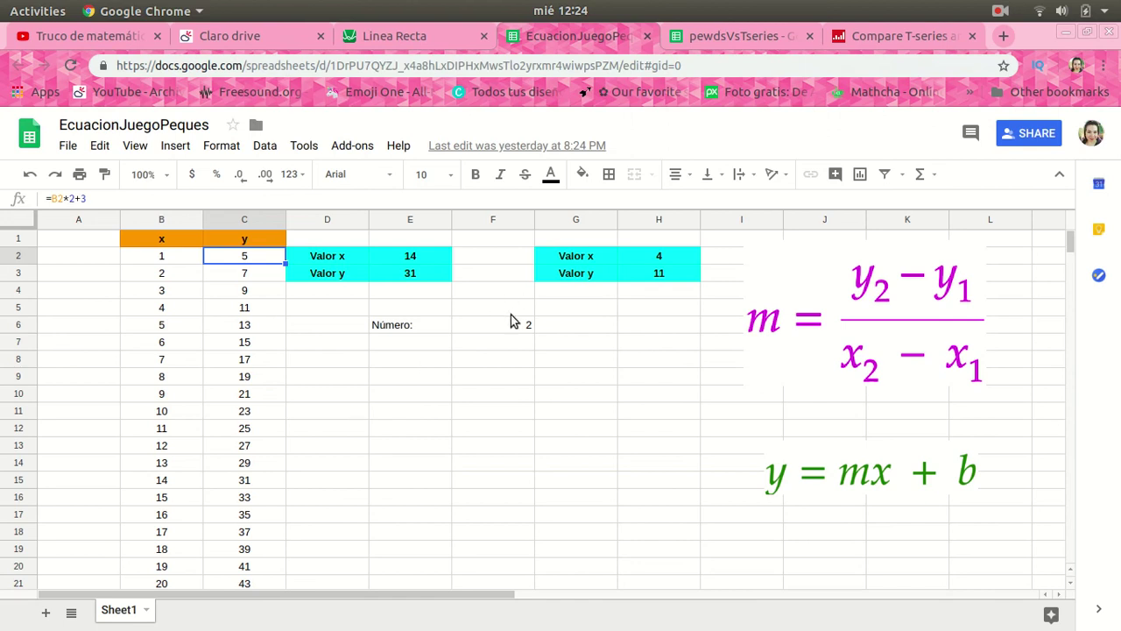
Inspect the formulas for Valor x and Valor y in E2 and E3, and for the second Valor x in H2
left_click(431, 259)
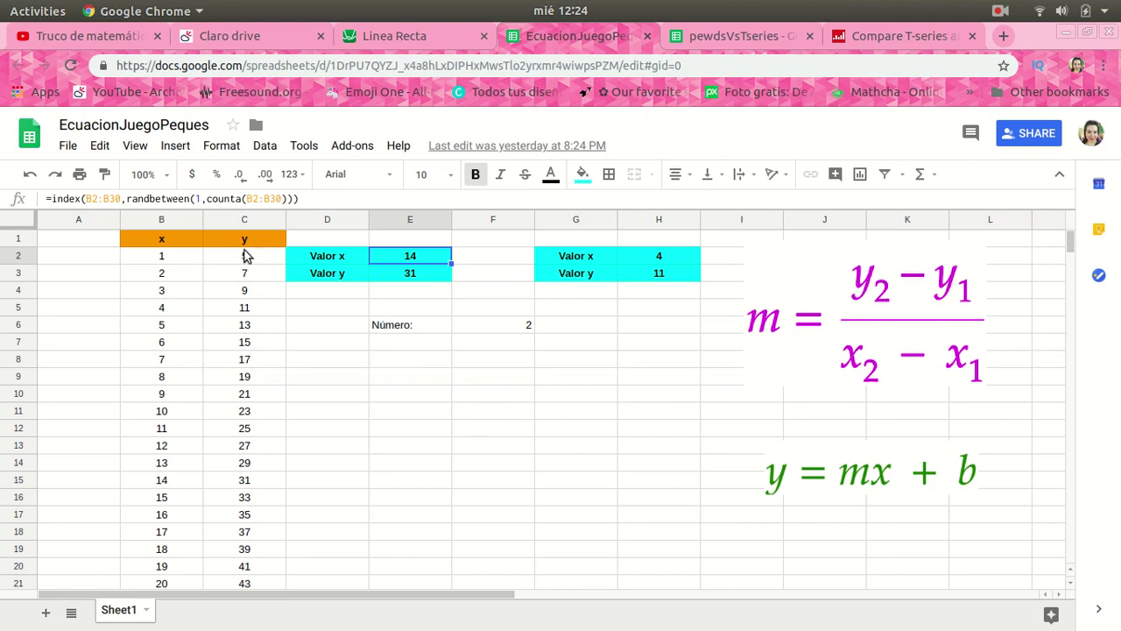
left_click(318, 198)
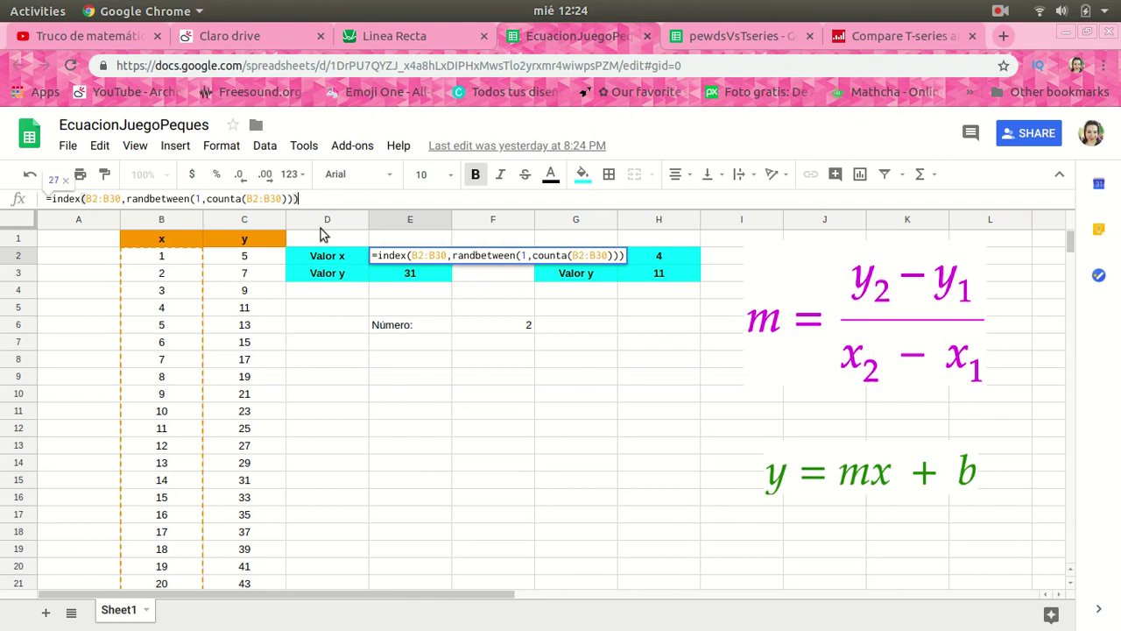
key("Escape")
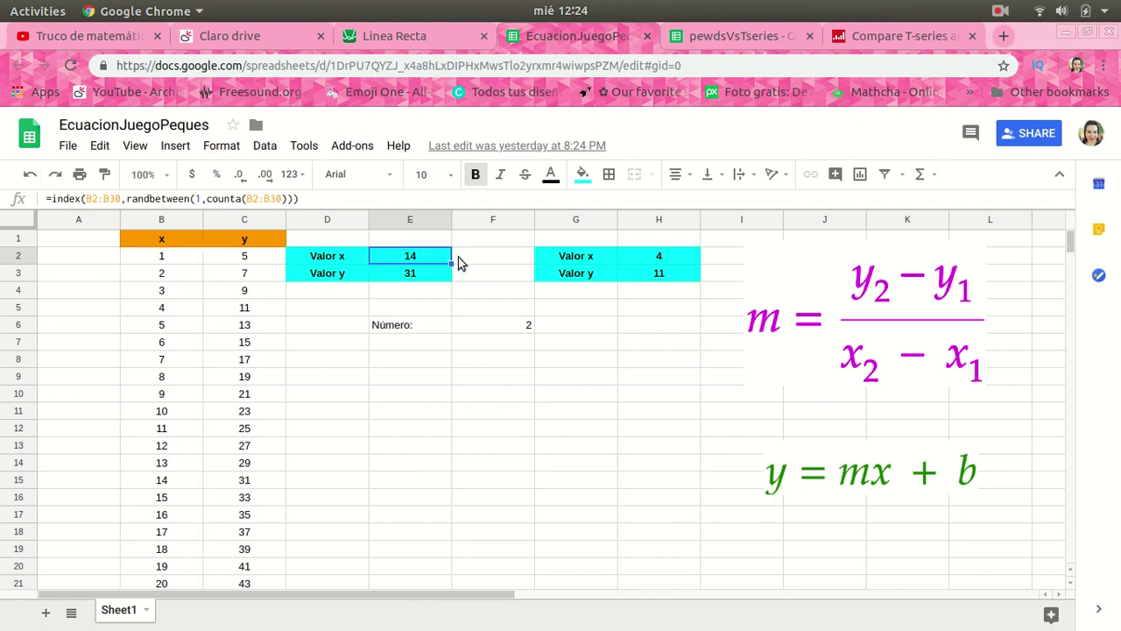
left_click(433, 282)
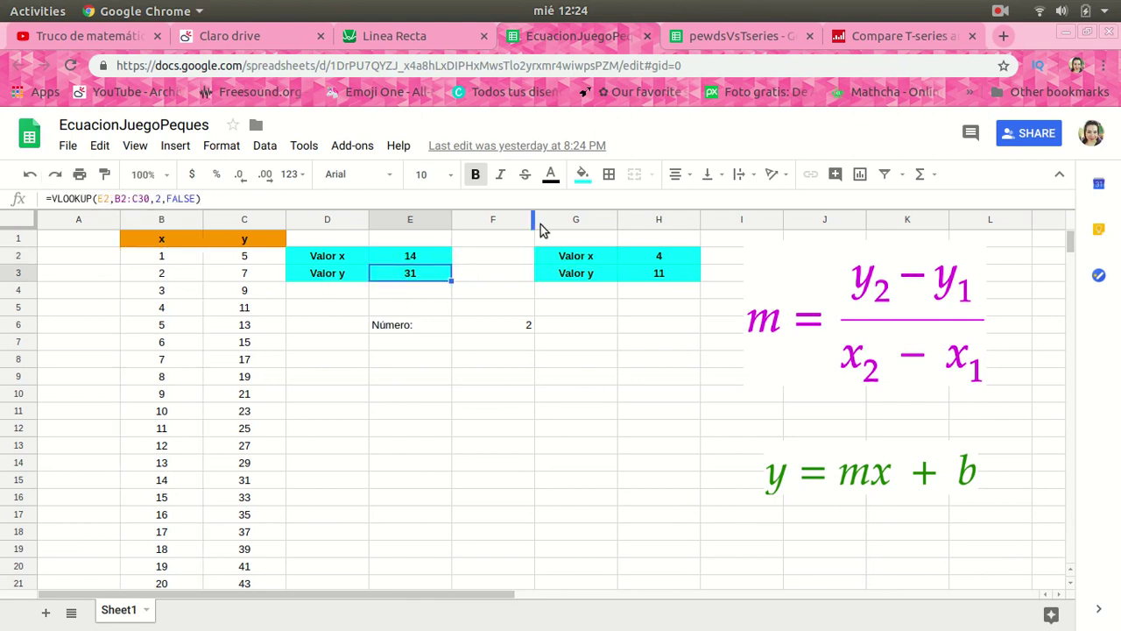
left_click(664, 261)
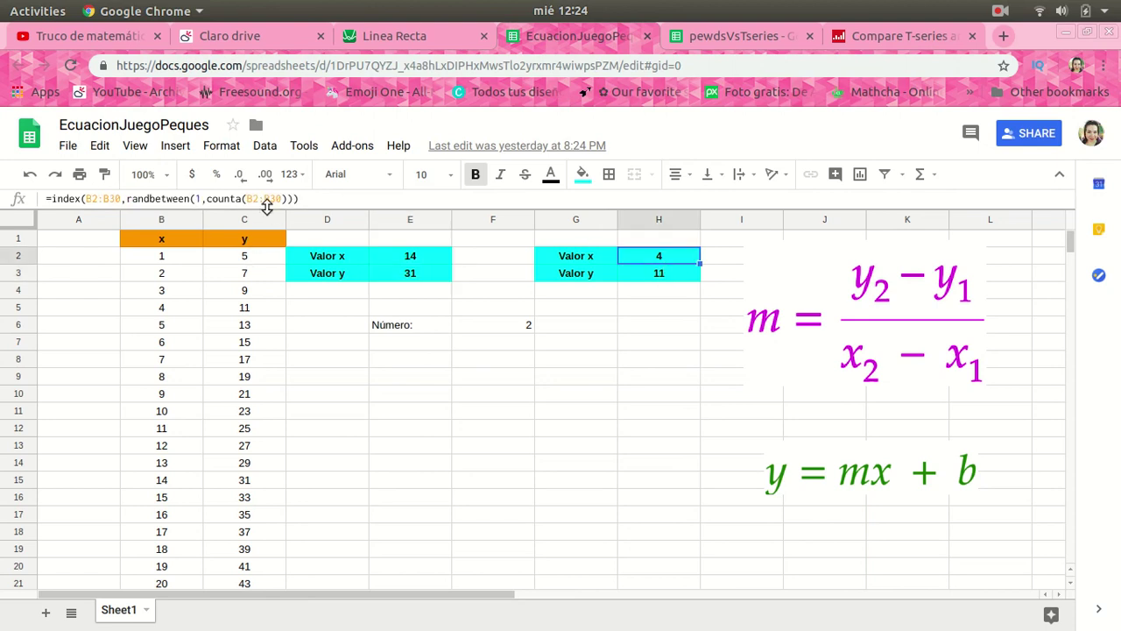
left_click(163, 198)
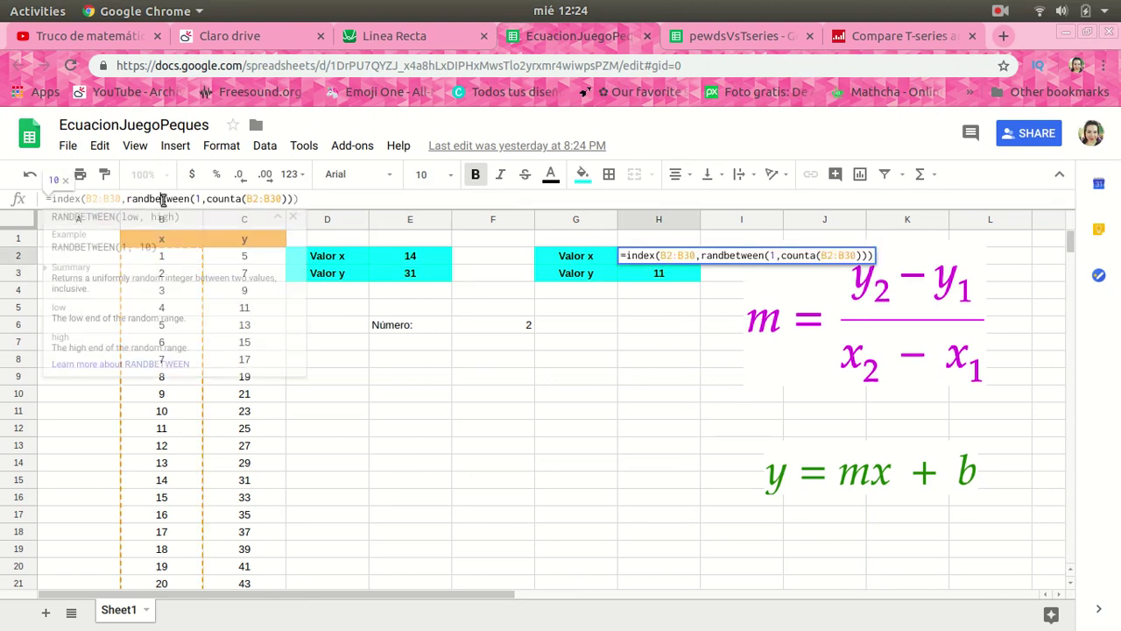
key("Escape")
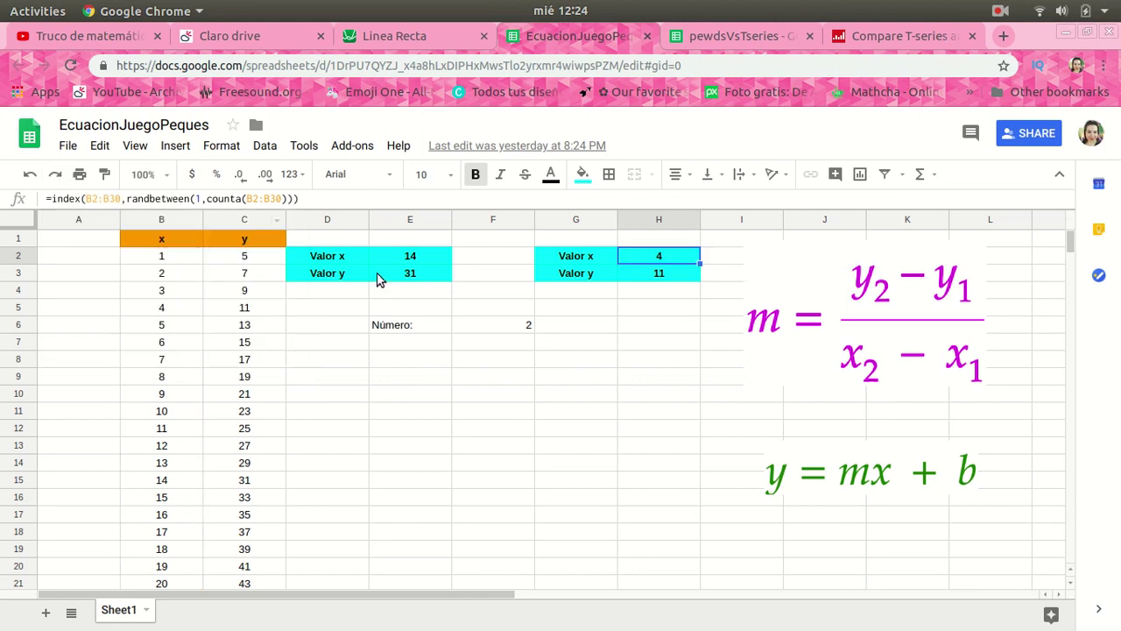
Trace the two Valor x and Valor y pairs to their matching y cells, C15 and C5, in the x-y table
left_click(467, 376)
left_click(421, 259)
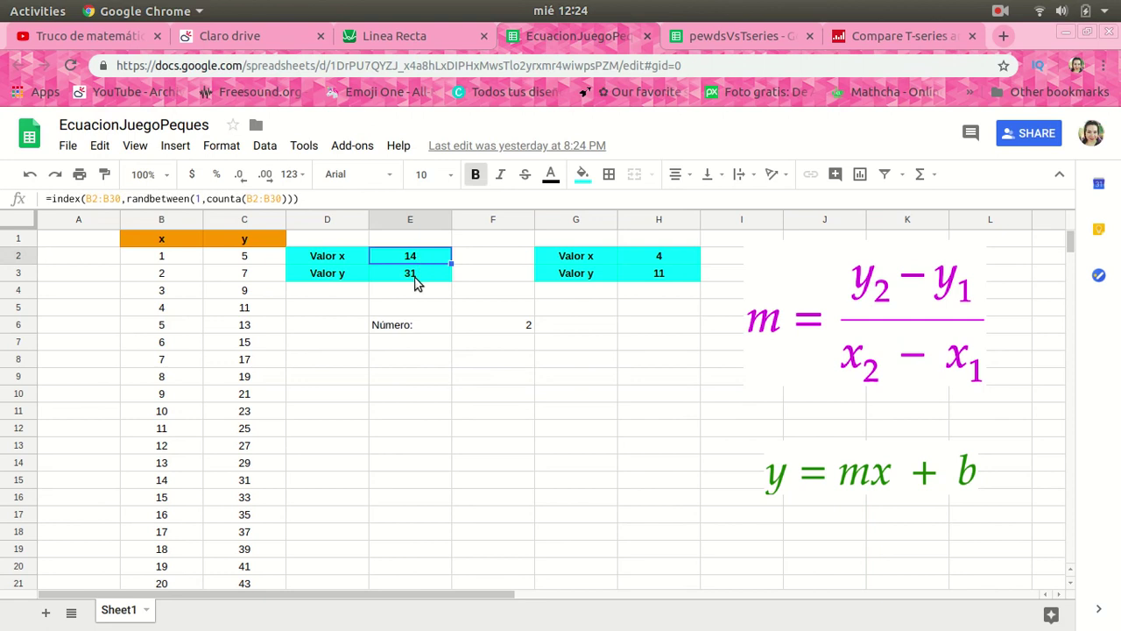
left_click(417, 279)
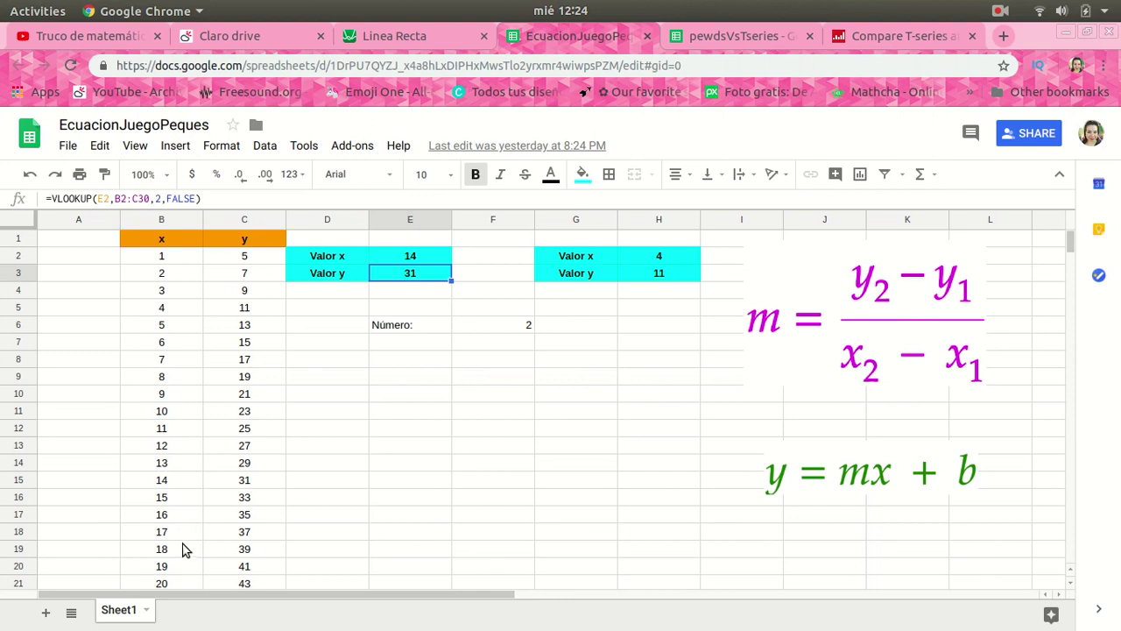
left_click(244, 483)
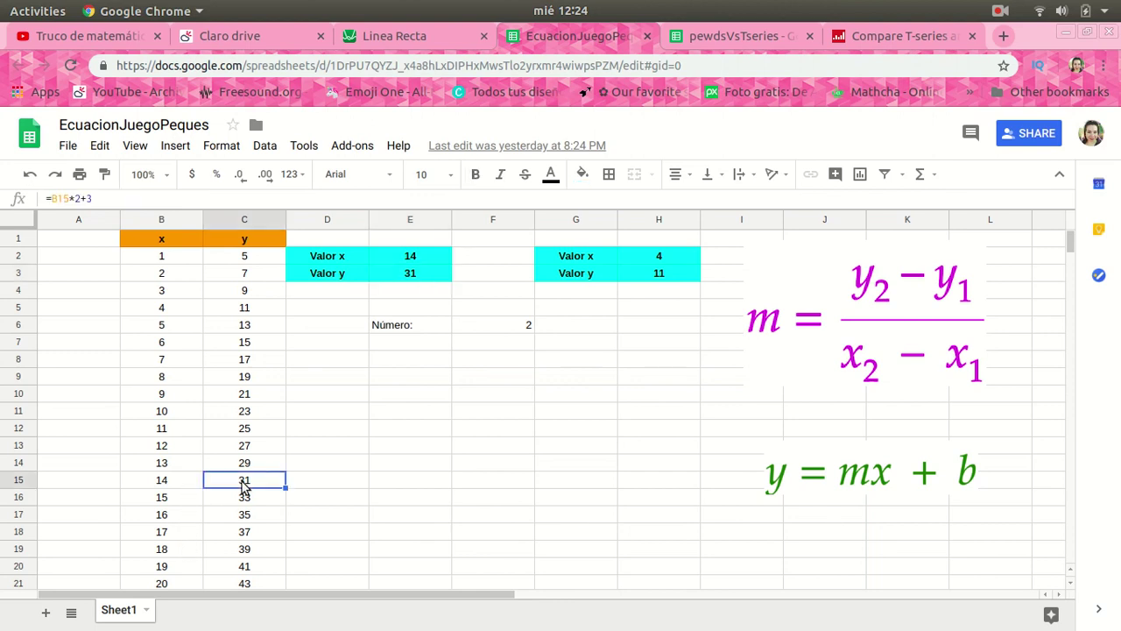
left_click(268, 310)
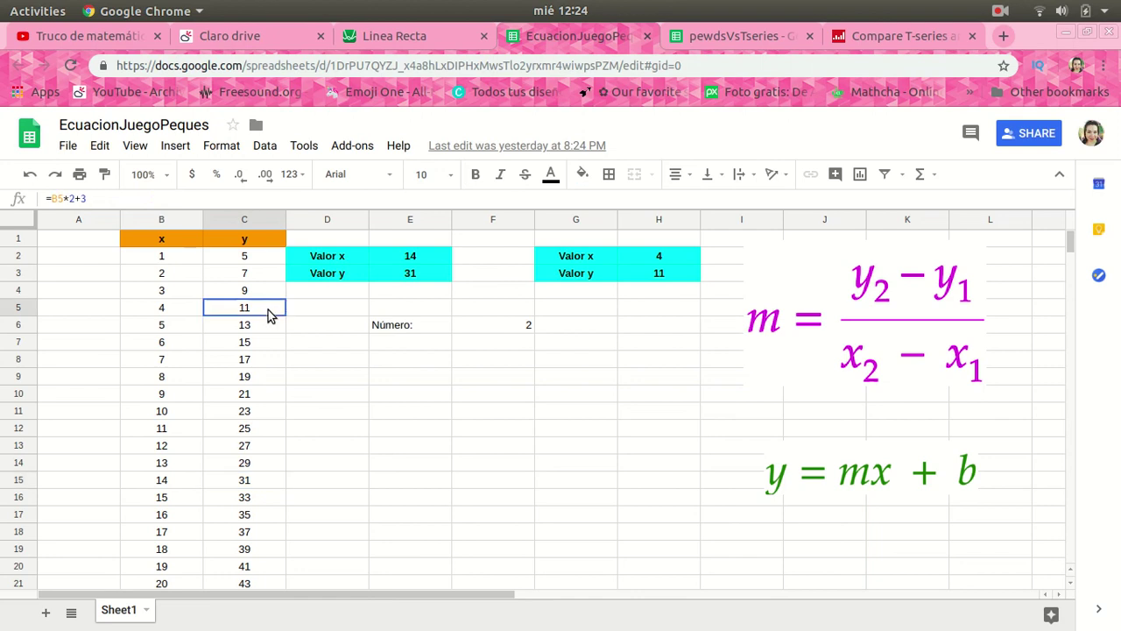
Inspect the Número formula in F6 and reload the spreadsheet to generate new random x values
left_click(508, 327)
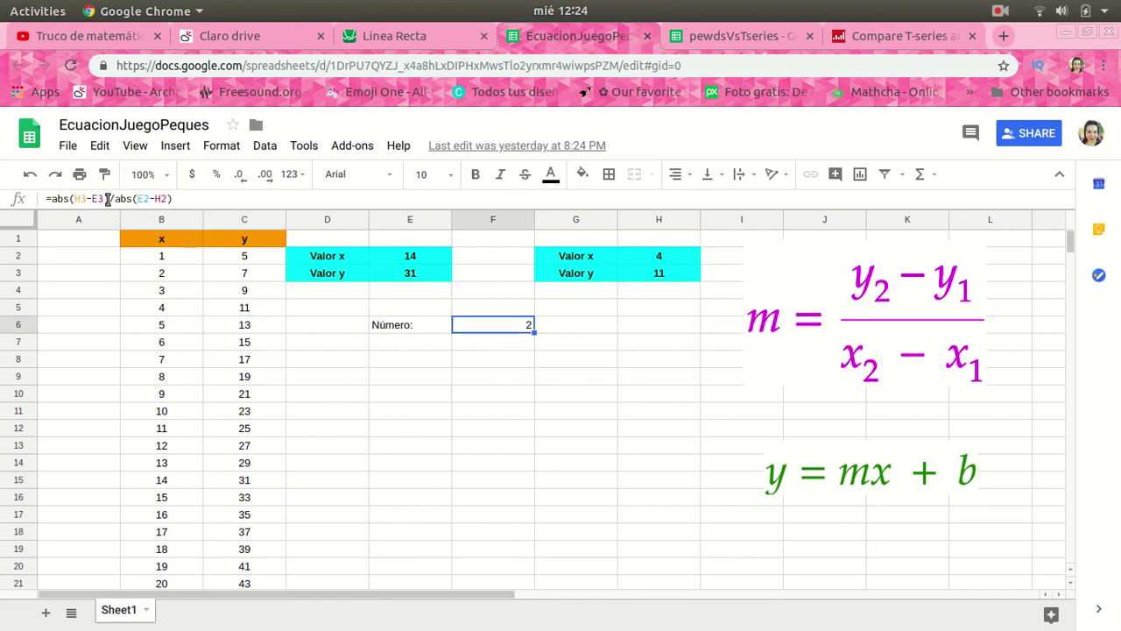
left_click(486, 450)
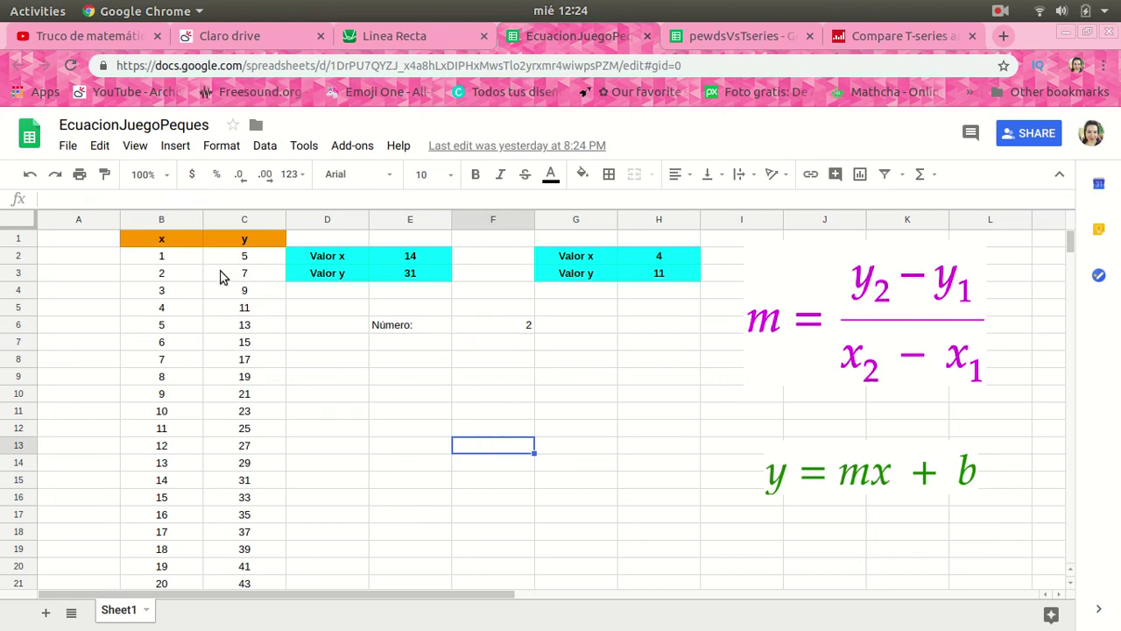
left_click(70, 65)
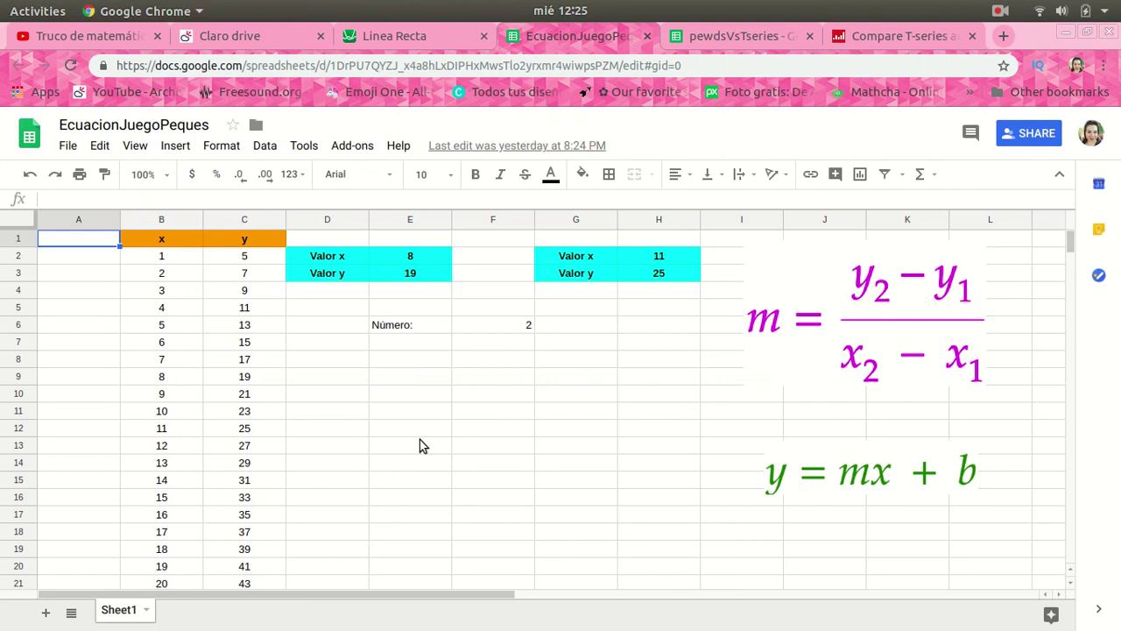
Switch to the Desmos graph and add the line 3x + 1 as the fifth expression
left_click(400, 35)
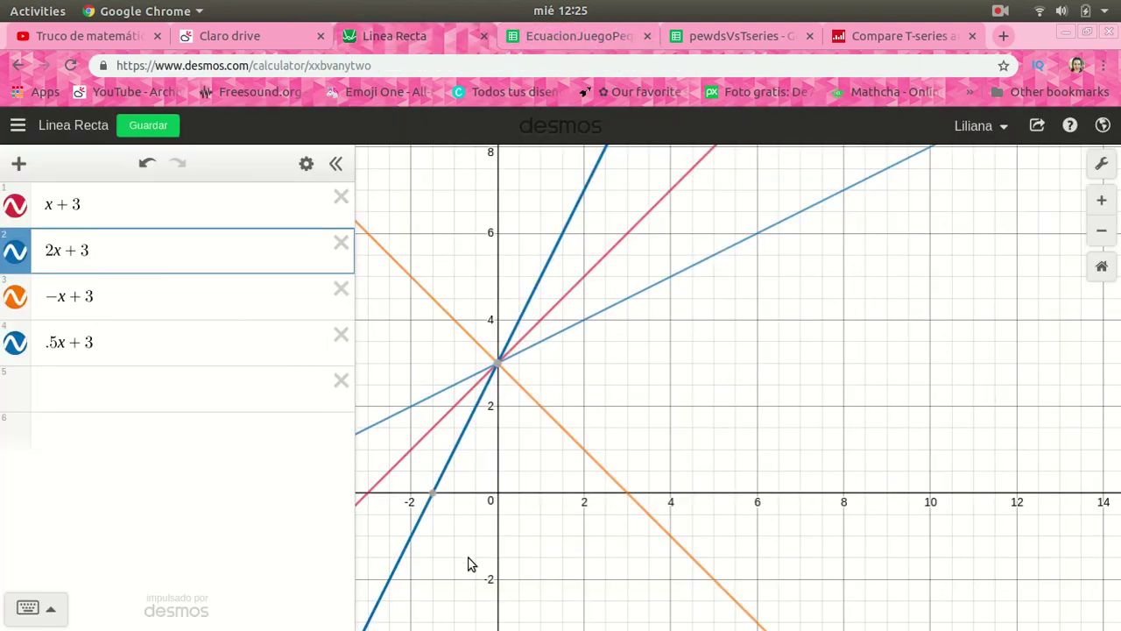
left_click(125, 396)
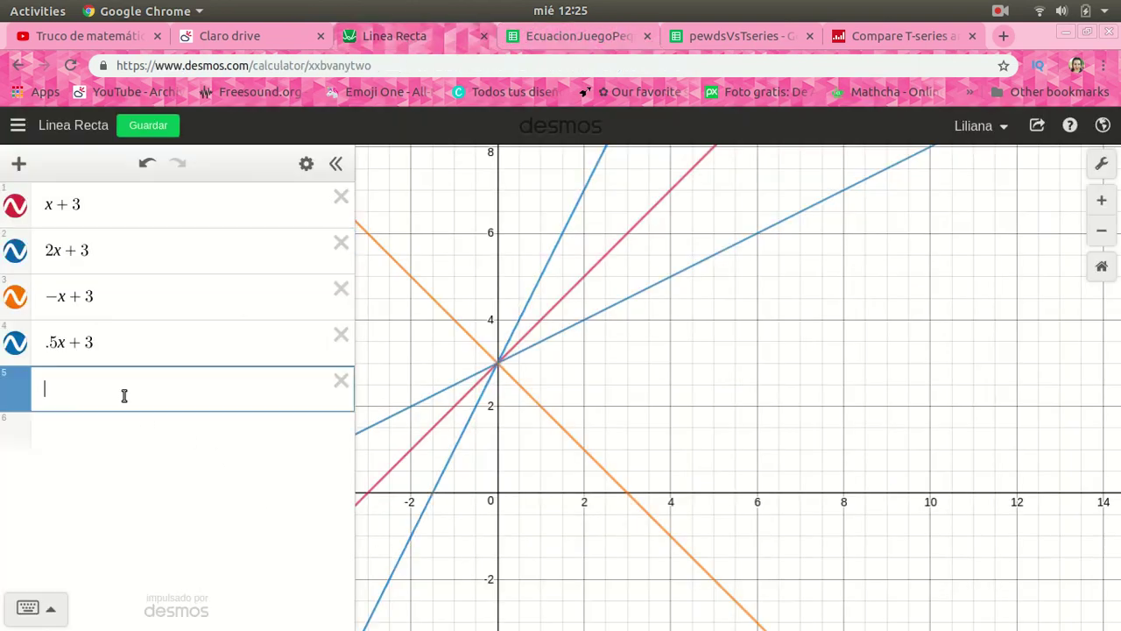
type("3x ")
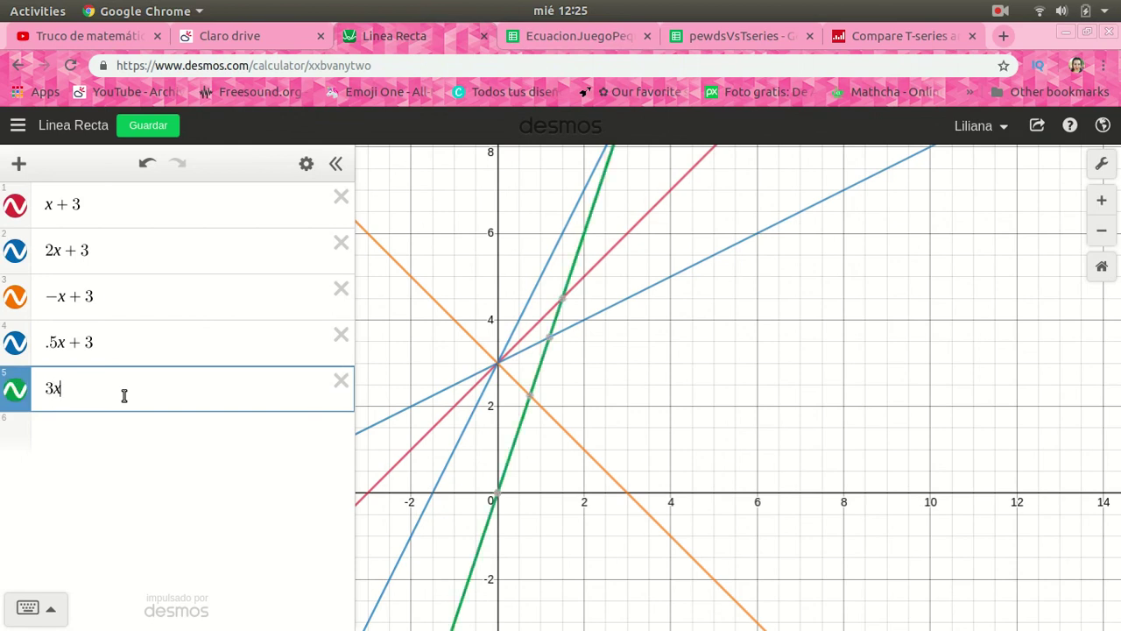
type("+ 1")
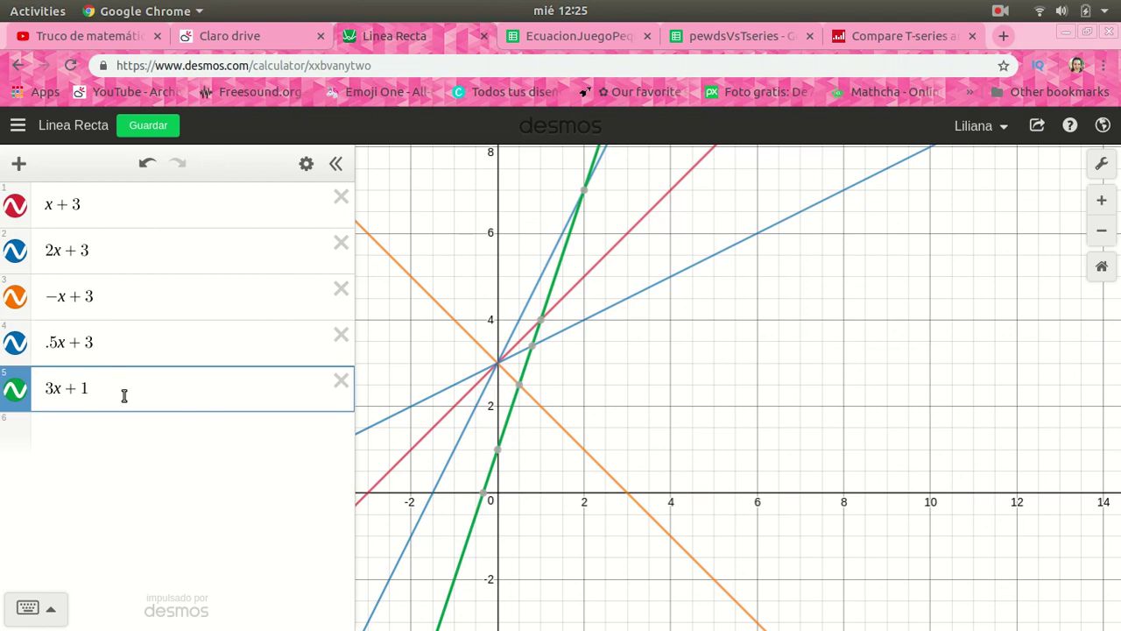
Show the coordinates of the 3x + 1 line's y-intercept and its intersections with the −x + 3, .5x + 3 and x + 3 lines
left_click(497, 449)
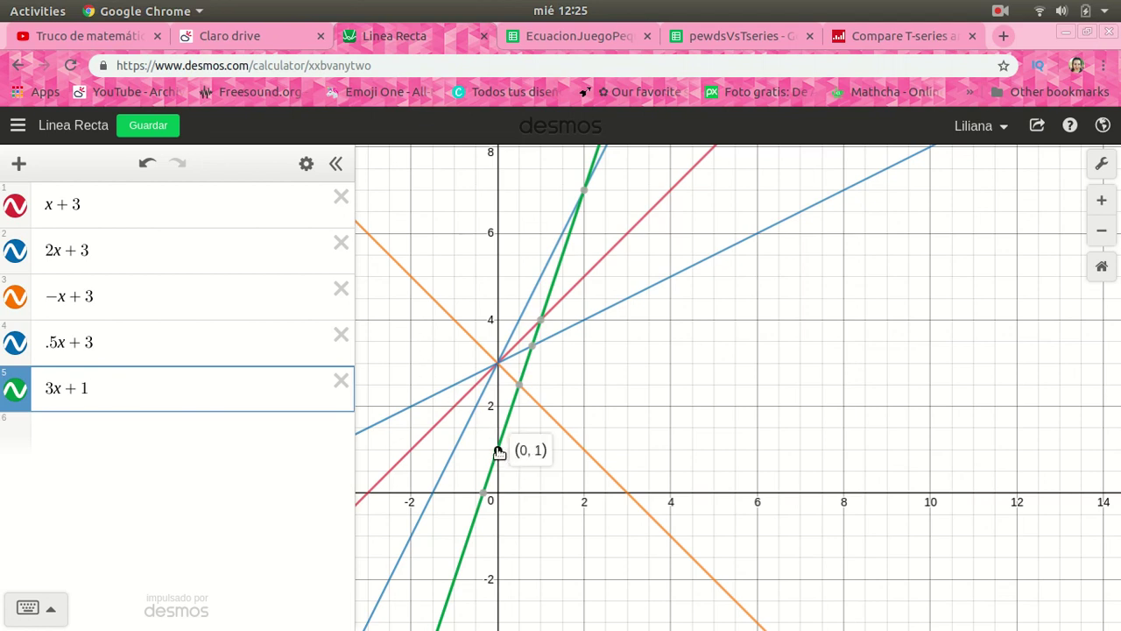
left_click(519, 385)
left_click(532, 346)
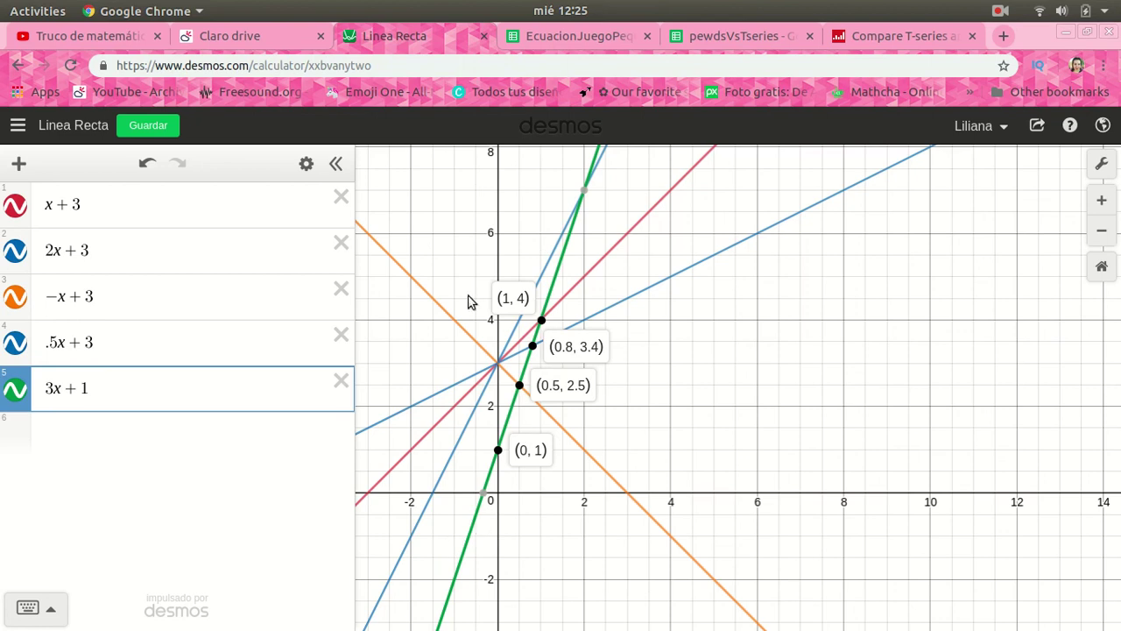
Switch to the EcuacionJuegoPeques spreadsheet and inspect the y column formulas in cells C2 through C7
left_click(572, 34)
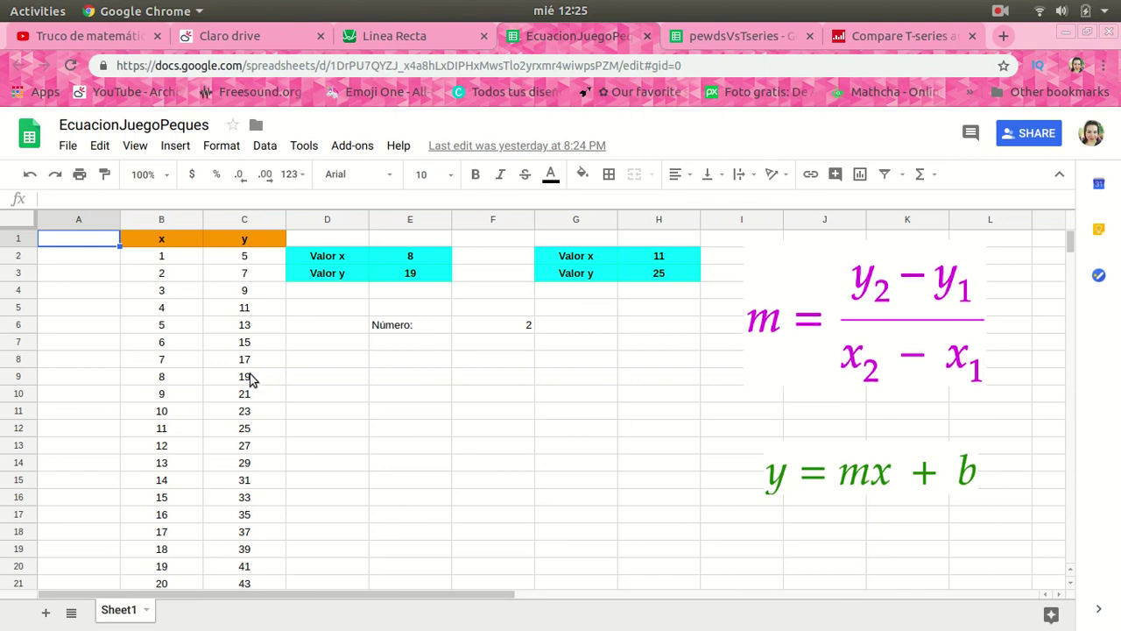
left_click(260, 261)
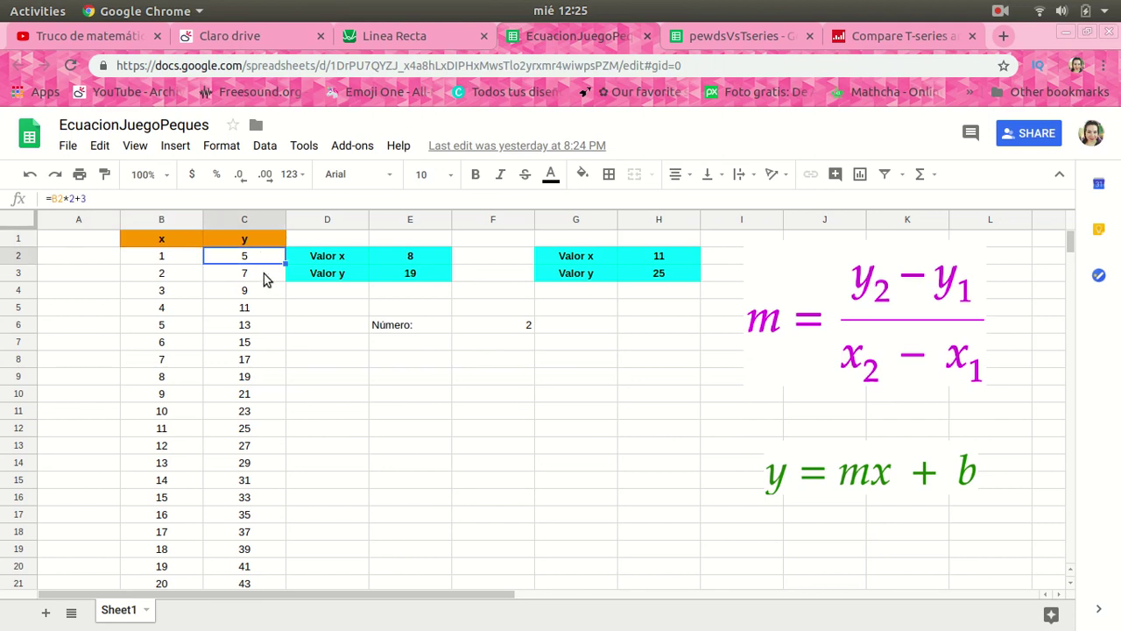
left_click(269, 275)
left_click(266, 295)
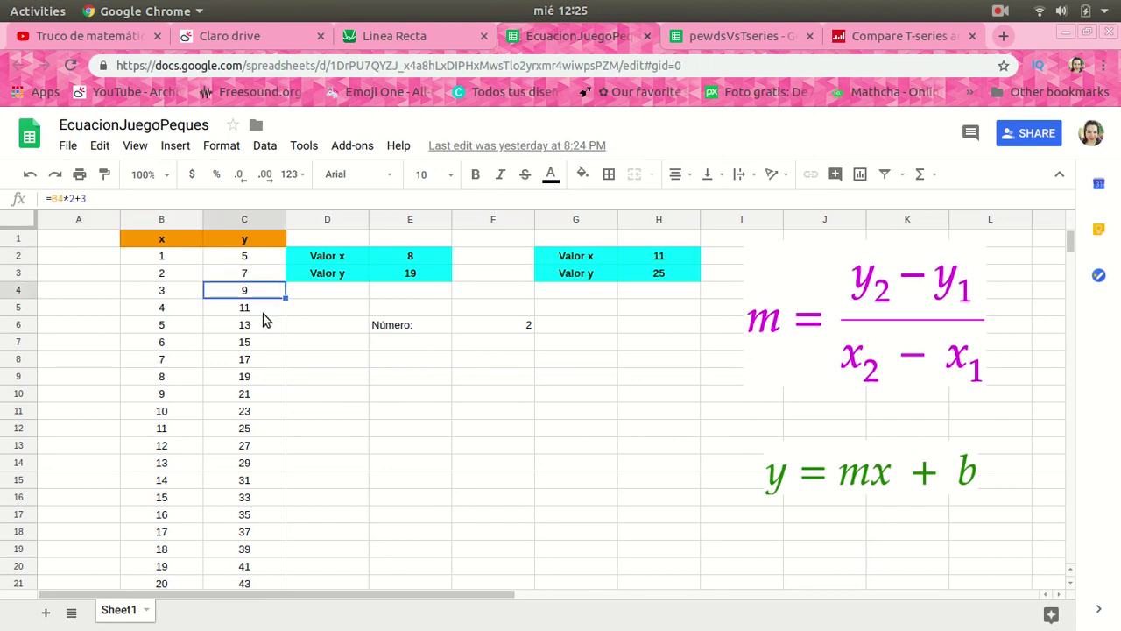
left_click(263, 312)
left_click(267, 343)
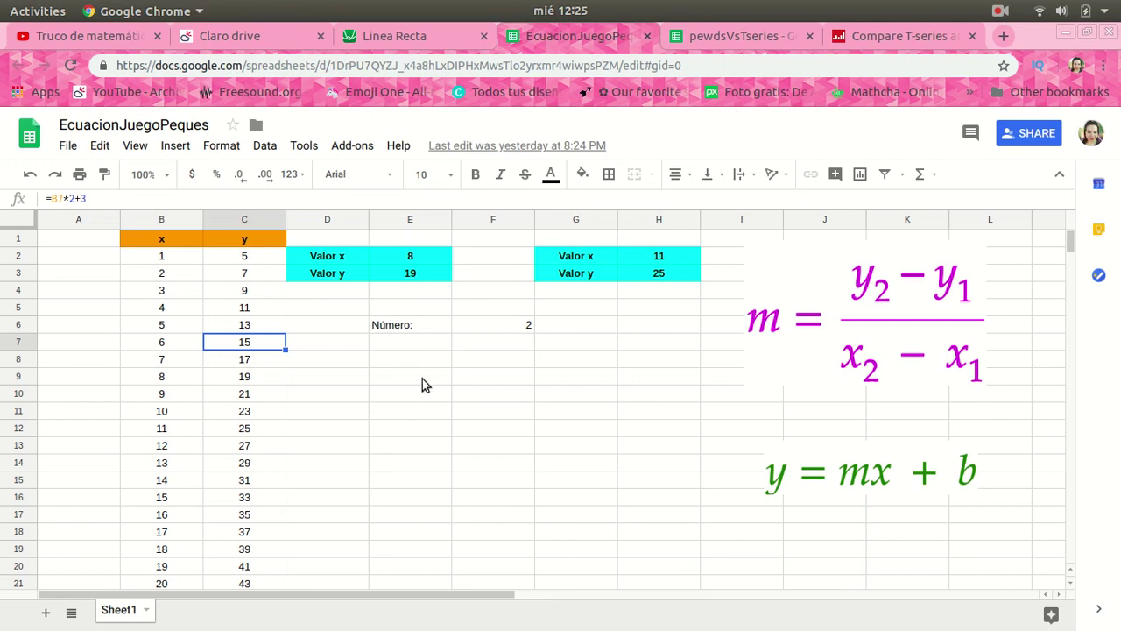
Compare the lines on the Desmos graph with the spreadsheet's y = mx + b equation, ending on the graph
left_click(419, 39)
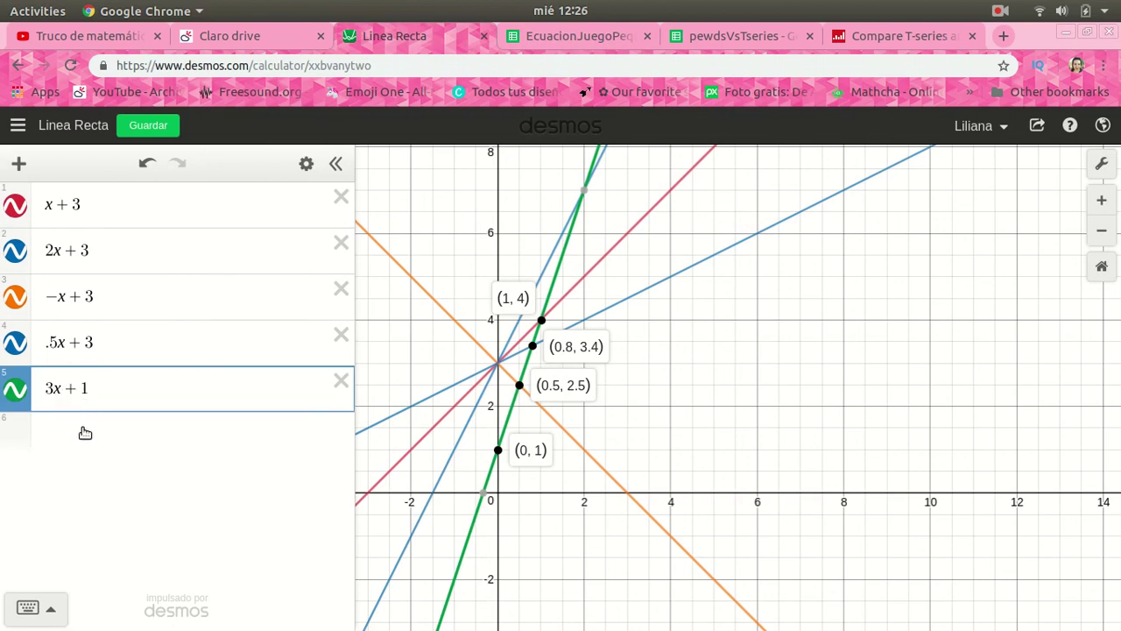
left_click(613, 35)
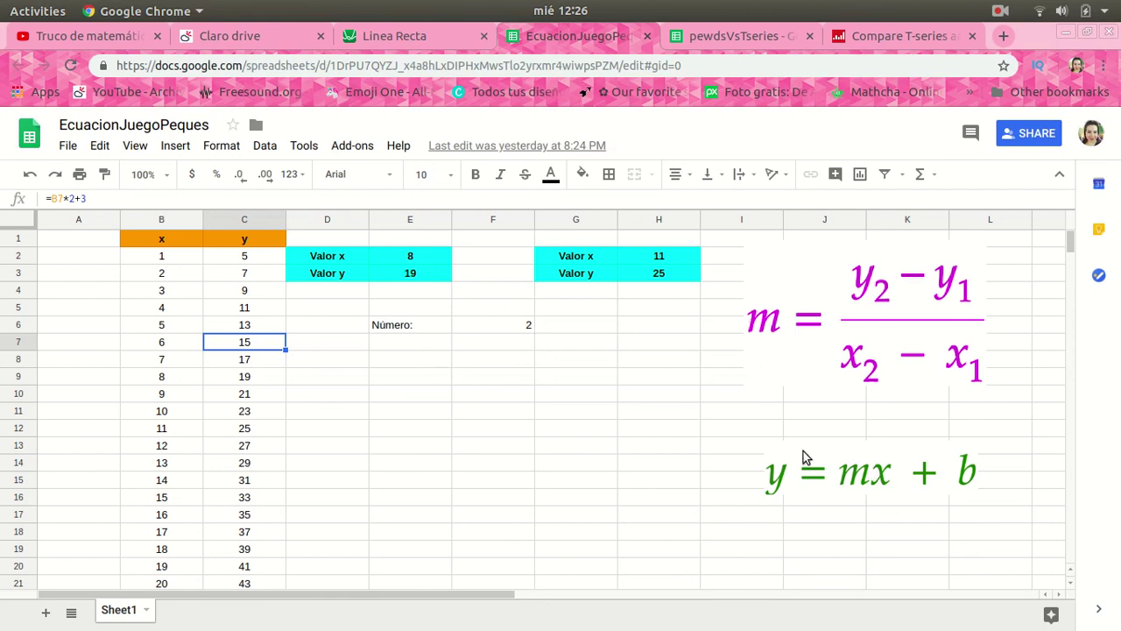
left_click(396, 42)
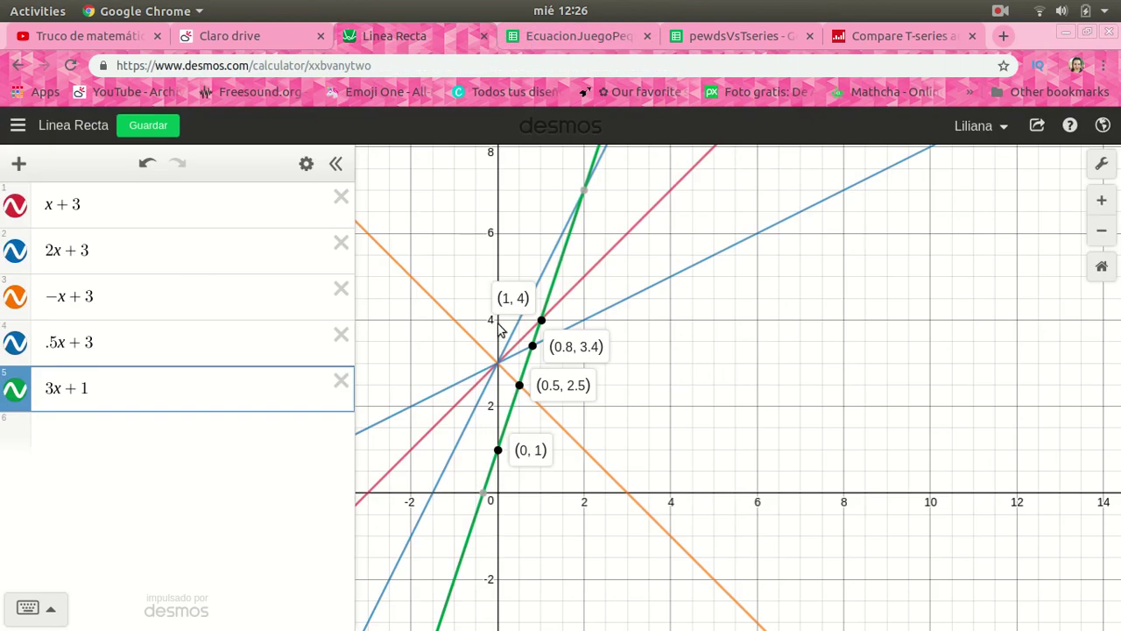
Hide the x + 3, −x + 3, .5x + 3 and 3x + 1 lines and show the y-intercept coordinates of 2x + 3
left_click(15, 388)
left_click(15, 342)
left_click(15, 296)
left_click(11, 205)
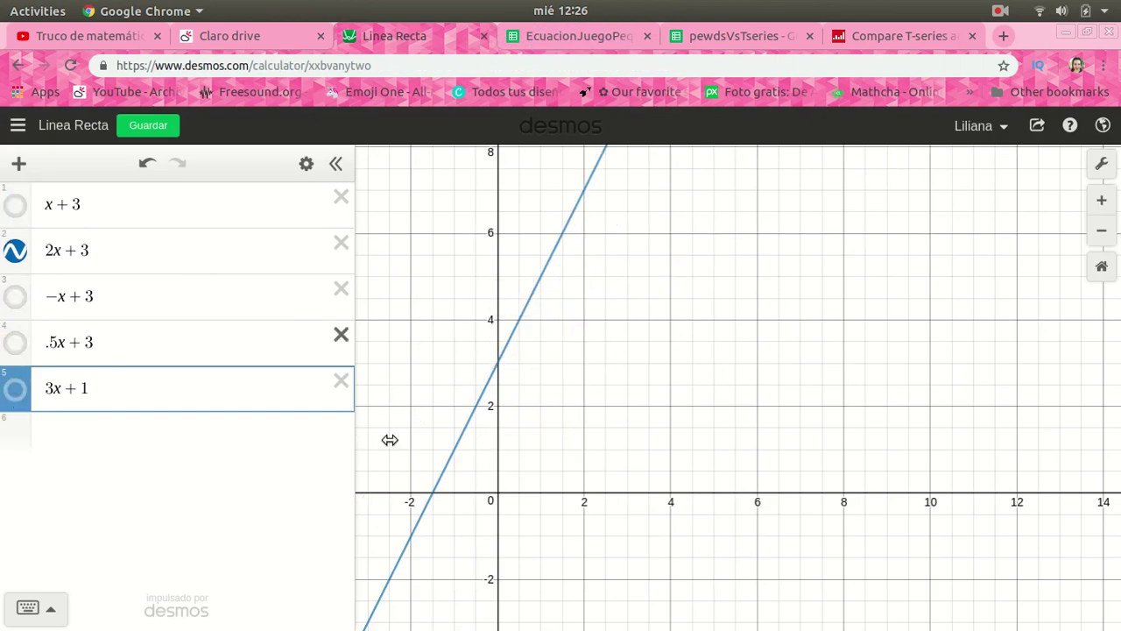
left_click(496, 367)
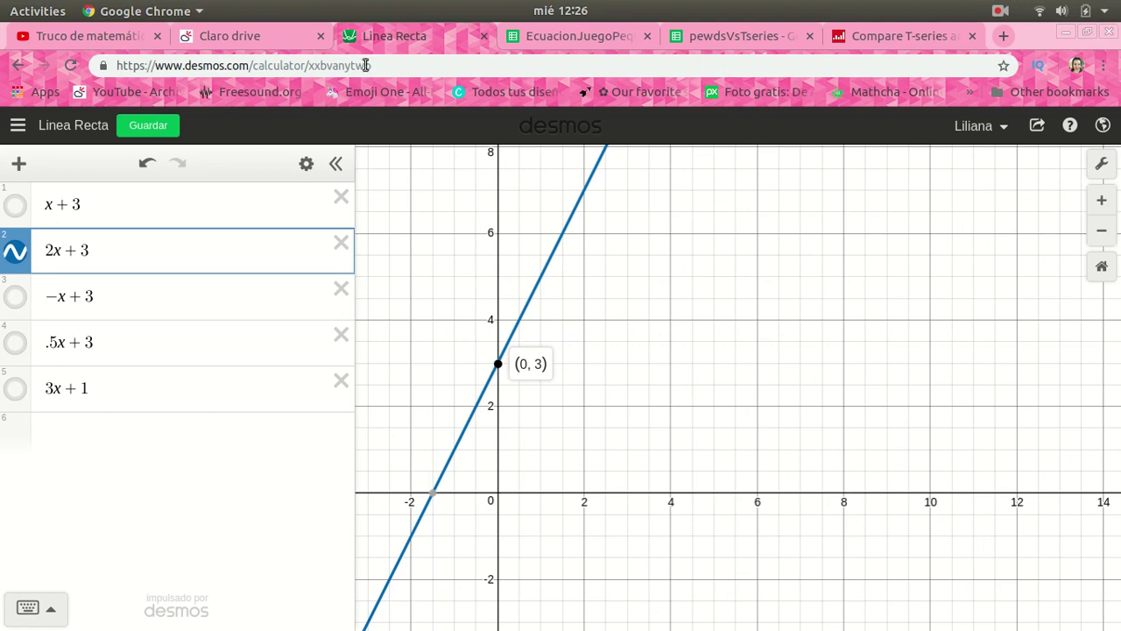
Switch to the EcuacionJuegoPeques spreadsheet and enter the equation y=x+3 in cell E10
left_click(565, 37)
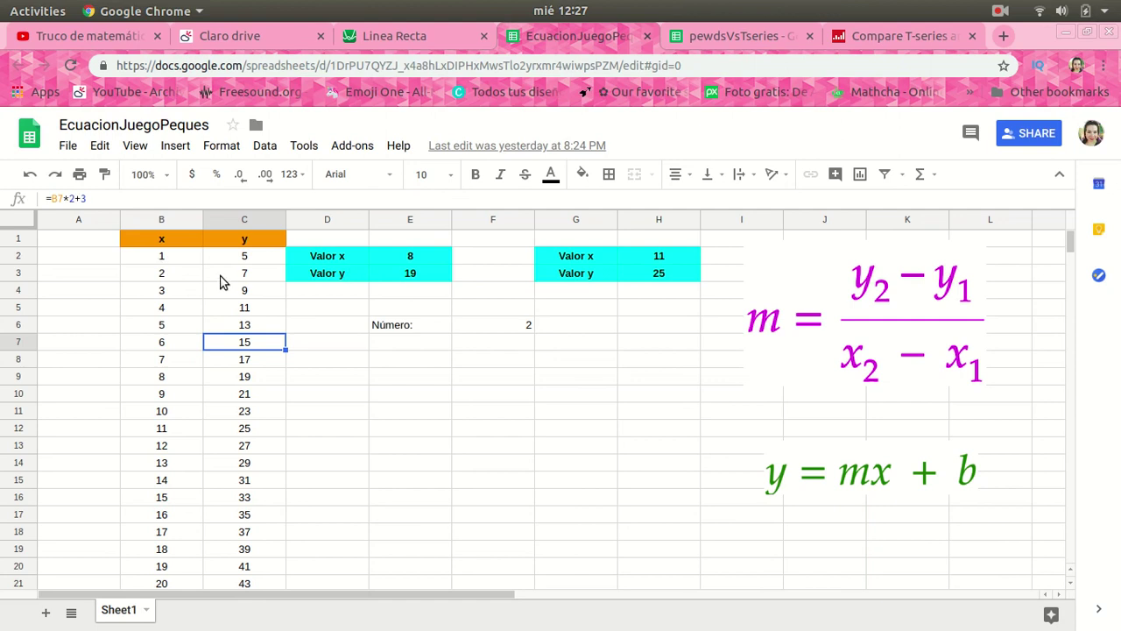
left_click(394, 391)
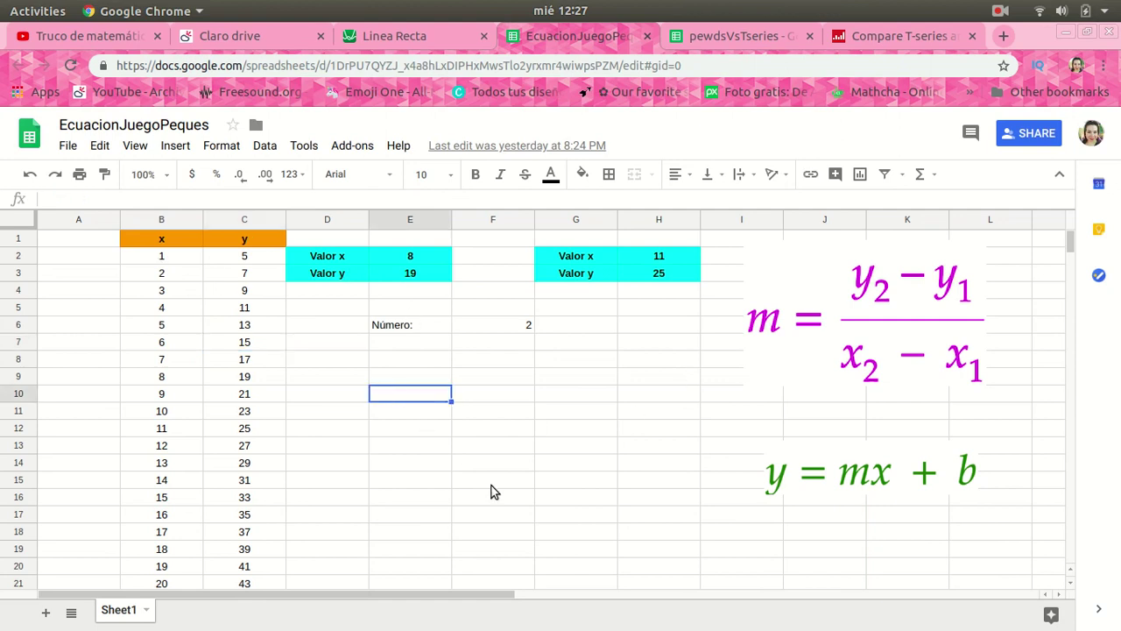
type("y=")
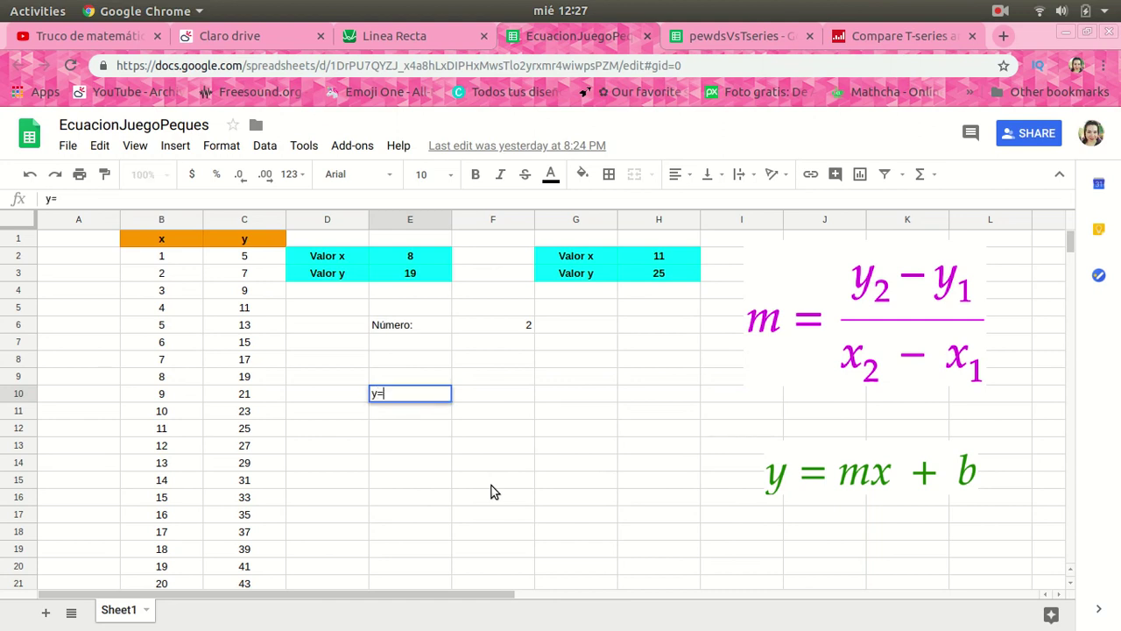
type("x+3")
key("Return")
Check the visible line's expression in Desmos and correct the spreadsheet equation in E10 to y=2x+3
left_click(389, 36)
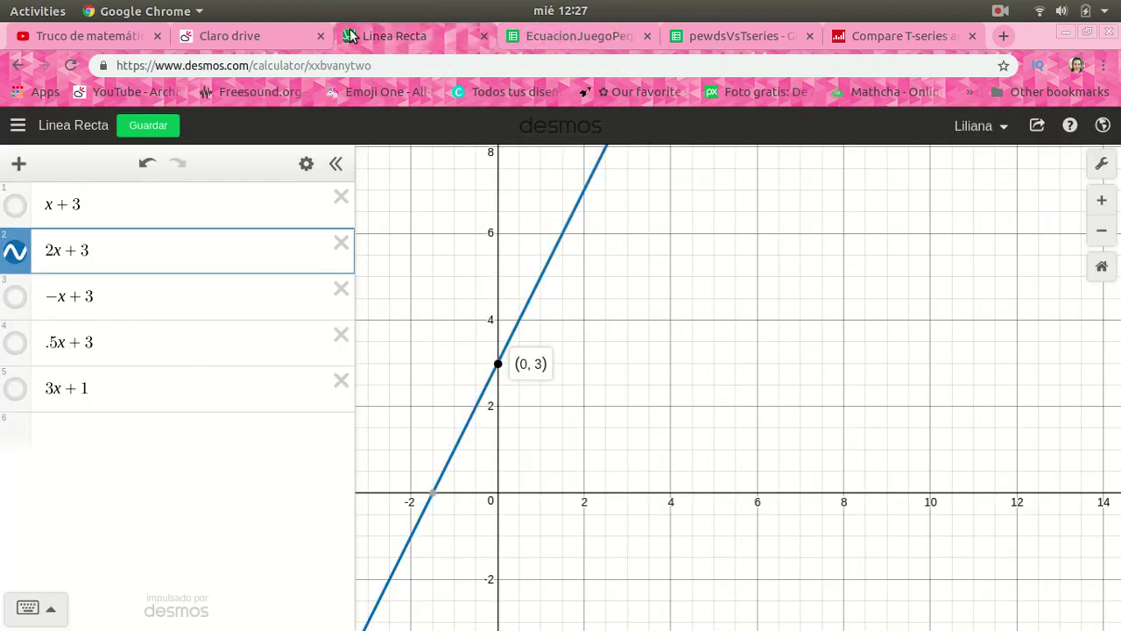
left_click(573, 36)
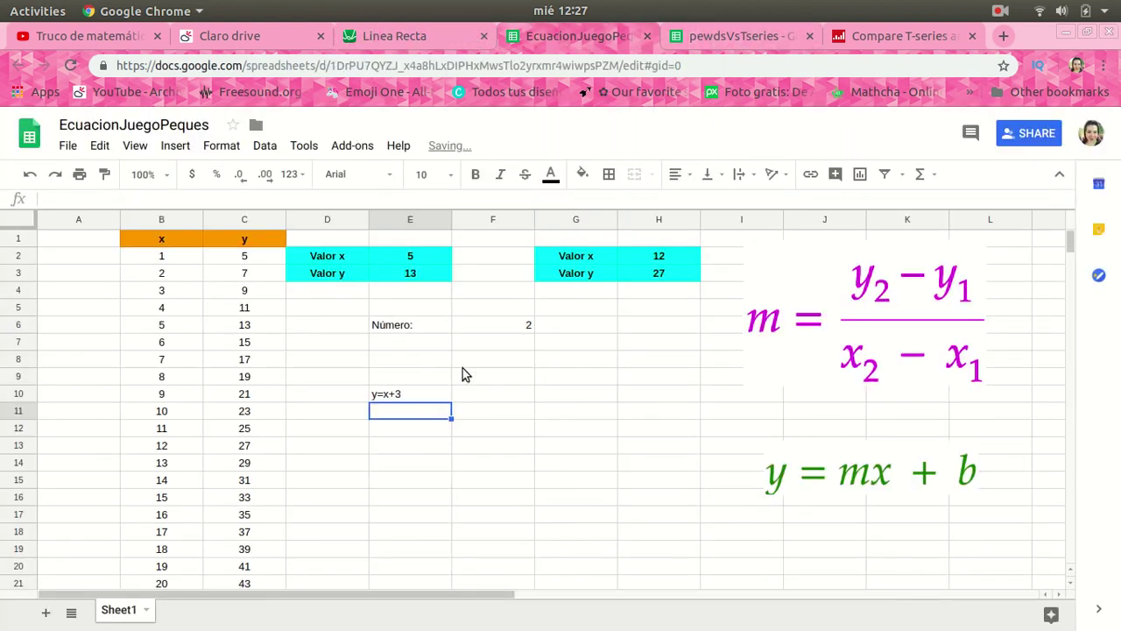
left_click(382, 394)
left_click(49, 199)
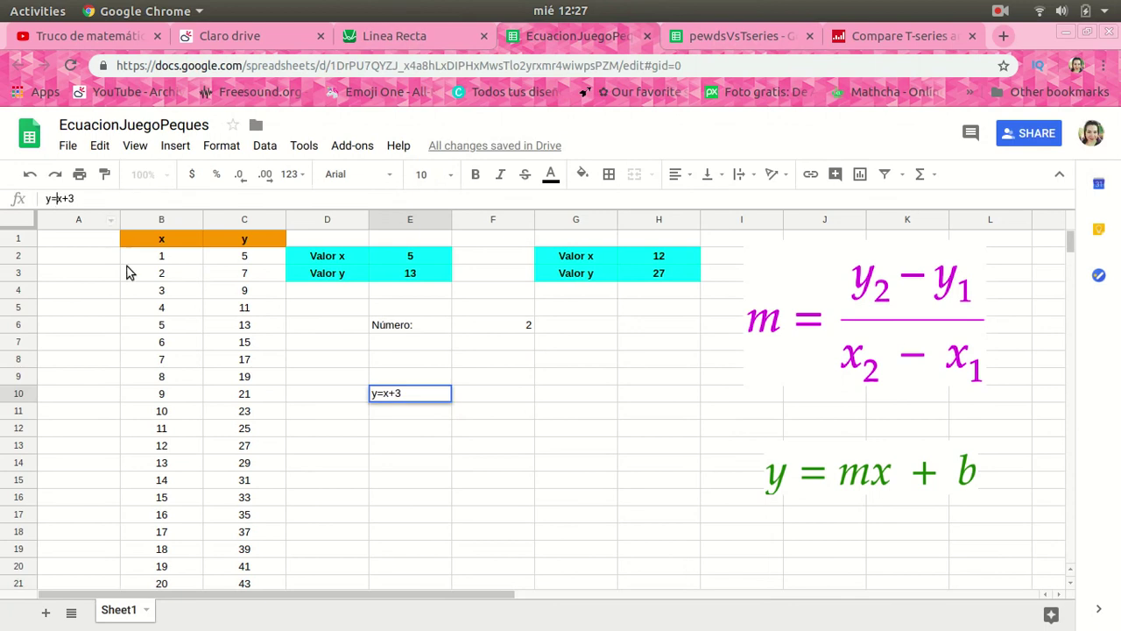
type("2")
key("Return")
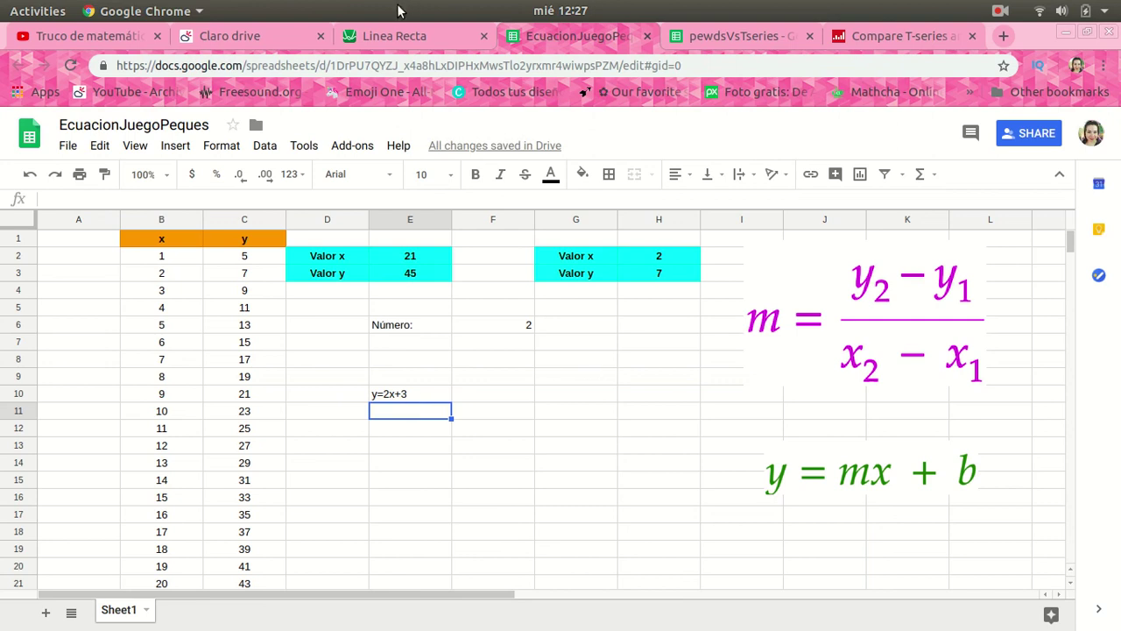
Review the 2x + 3 graph in Desmos against the equation in E10, and open the pewdsVsTseries spreadsheet
left_click(408, 36)
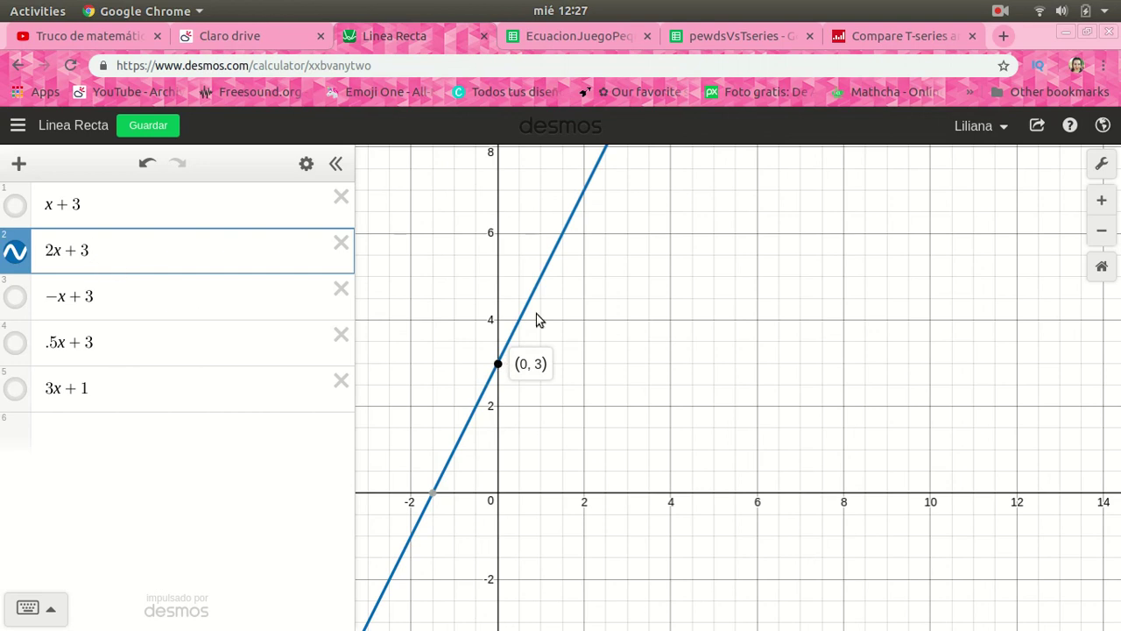
left_click(579, 40)
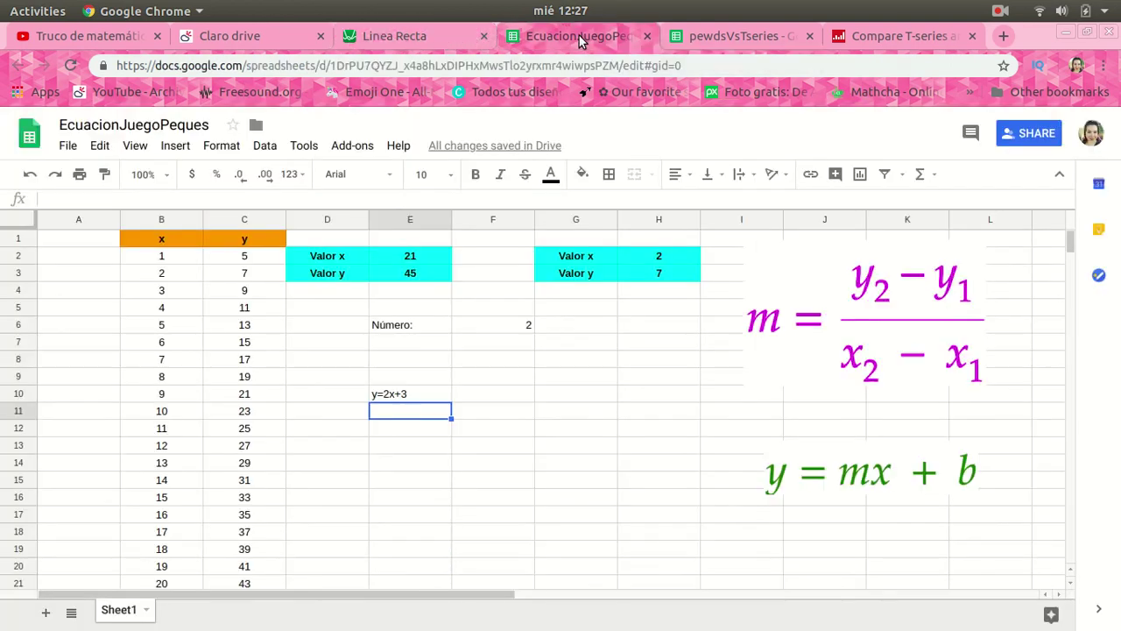
left_click(708, 40)
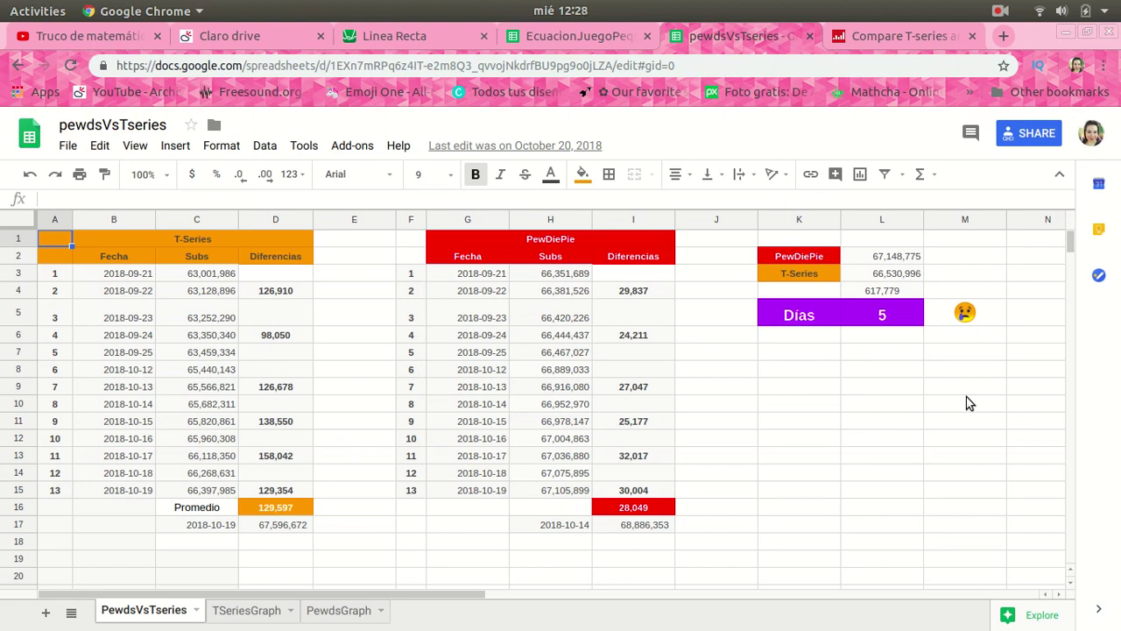
Switch to the Social Blade comparison page and find the full Total Subscribers chart for T-series and Pewdiepie
left_click(876, 36)
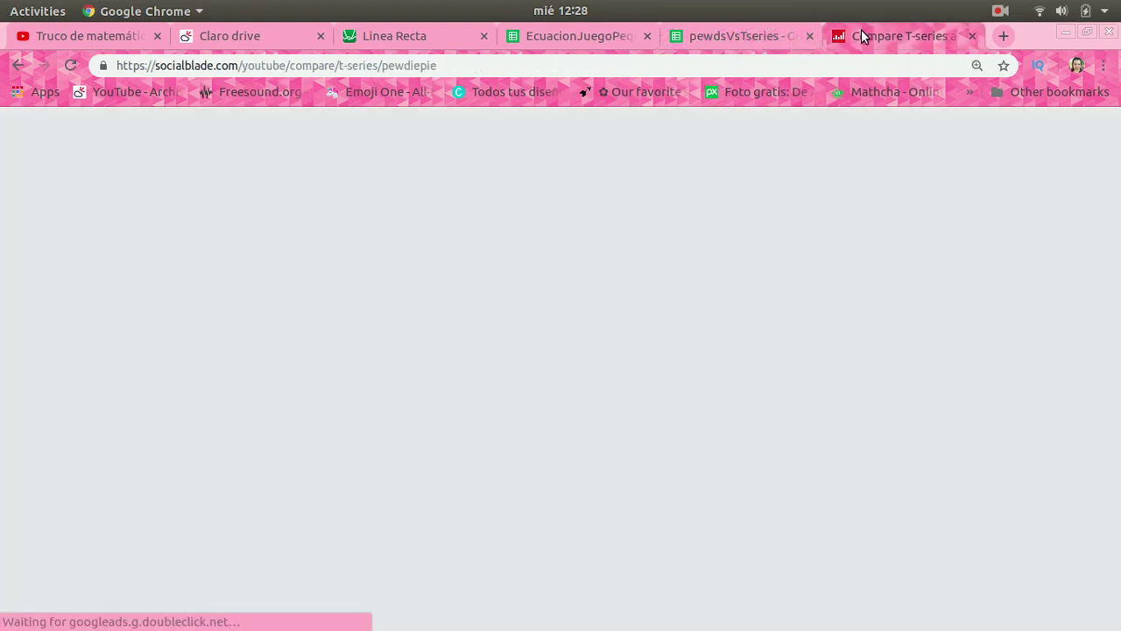
scroll(876, 473, "down", 7)
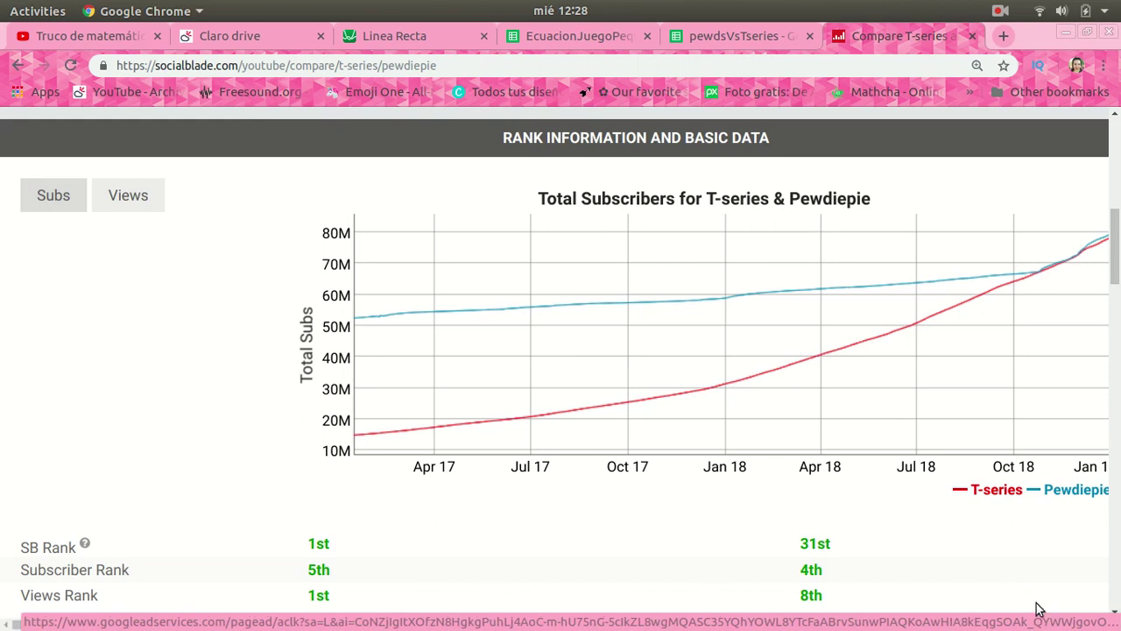
scroll(964, 230, "right", 4)
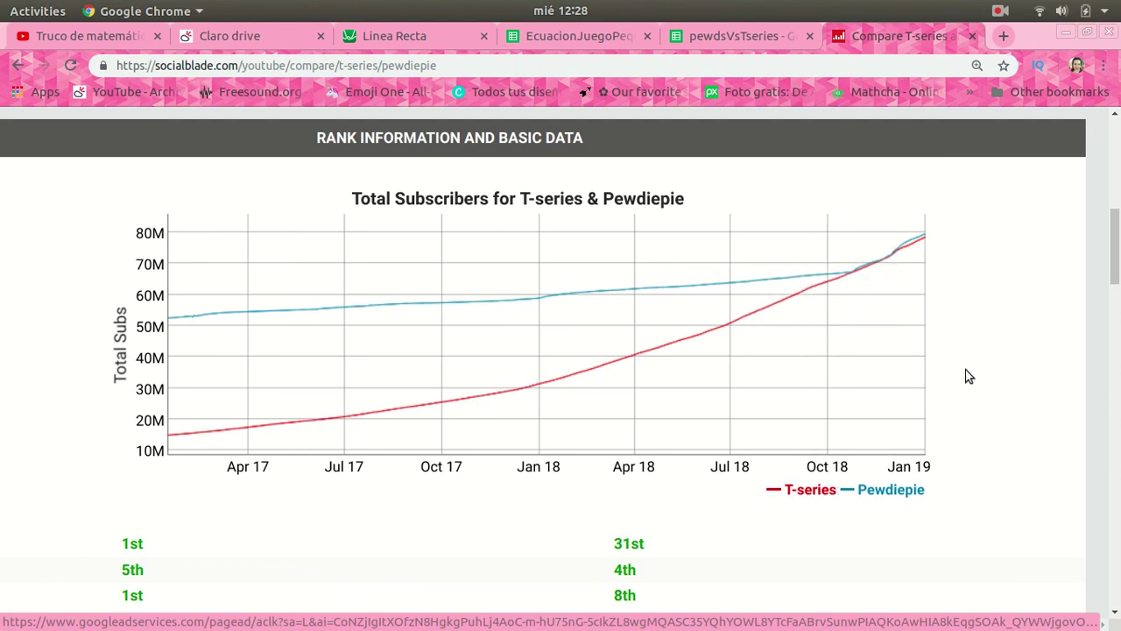
Narrow the Total Subscribers chart to August 2018–January 2019 and further to October–December, and view the channel statistics below it
left_click_drag(760, 377, 932, 375)
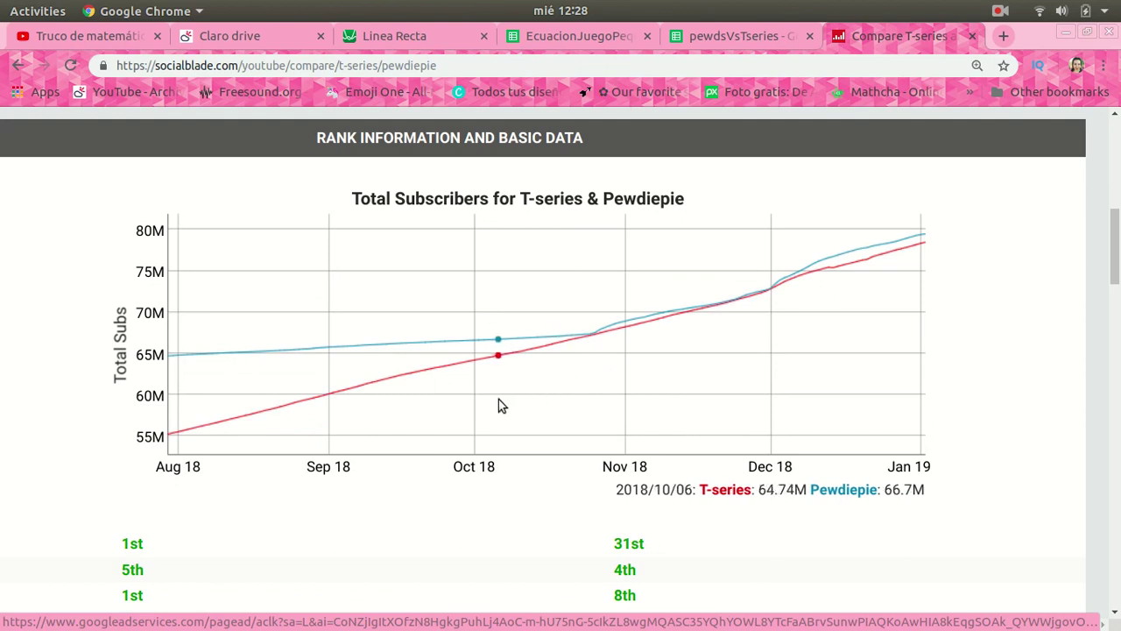
left_click_drag(495, 419, 959, 448)
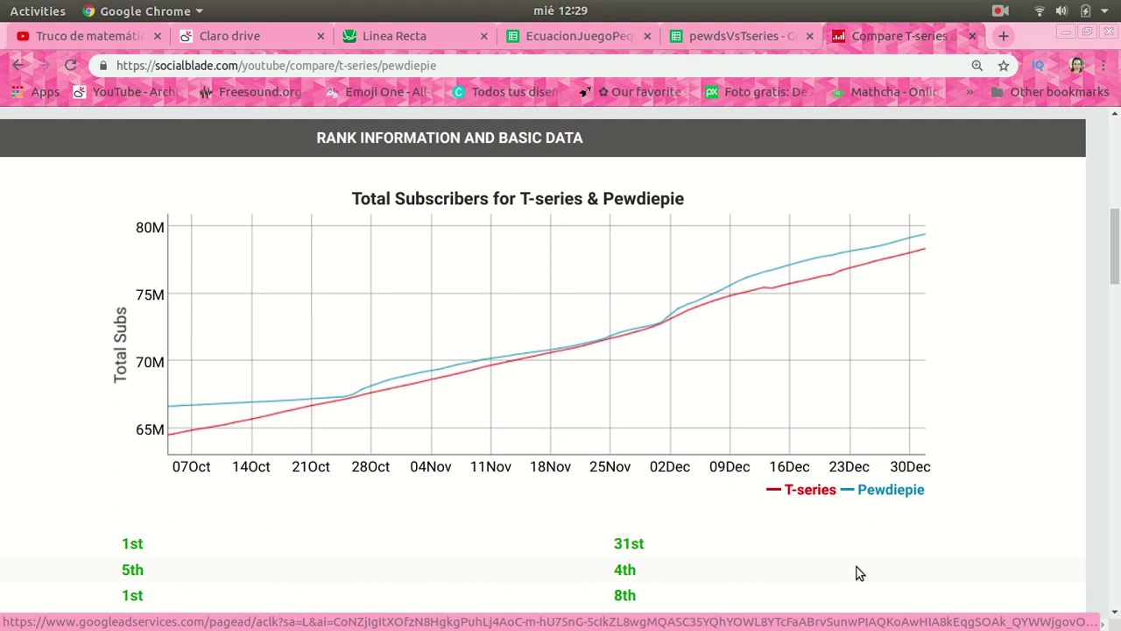
scroll(857, 572, "down", 2)
scroll(856, 572, "down", 2)
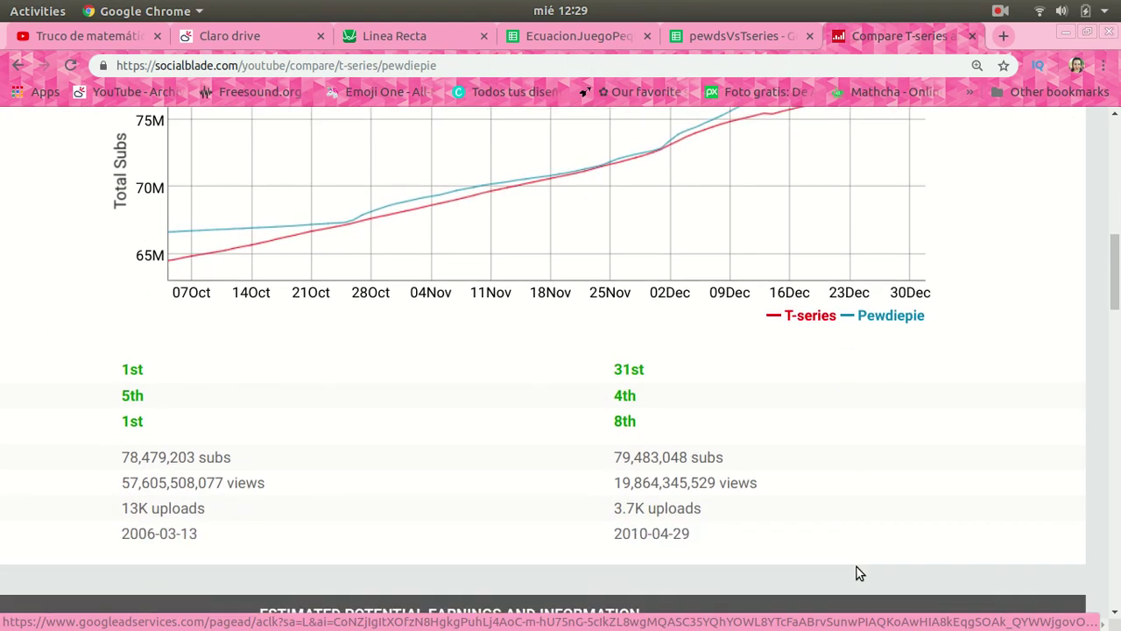